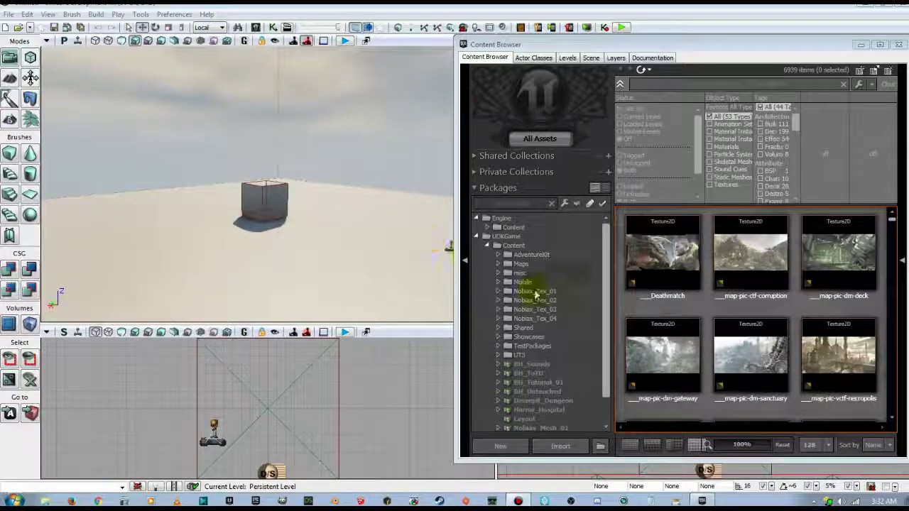
Step: Choose InDust_1.fbx from the SketchUp folder inside Documents > GameAnimation for import into the Content folder
drag(605, 254, 604, 280)
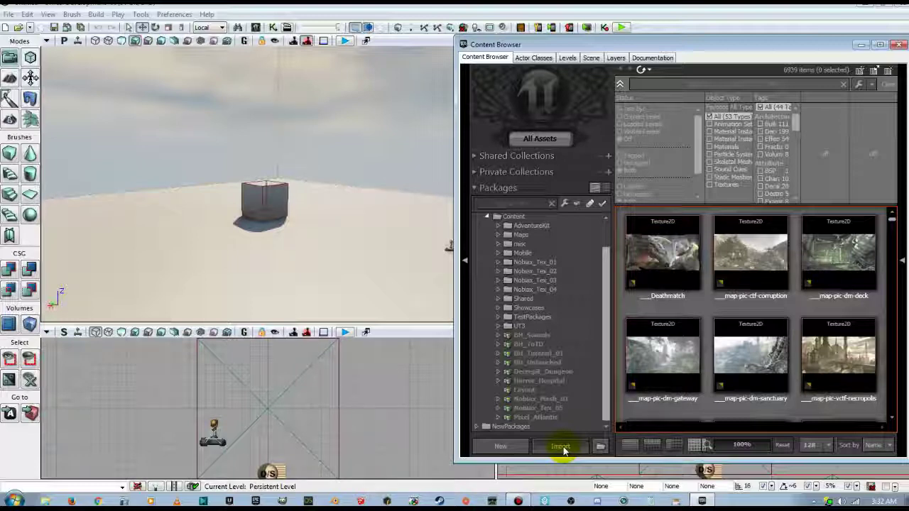
click(526, 220)
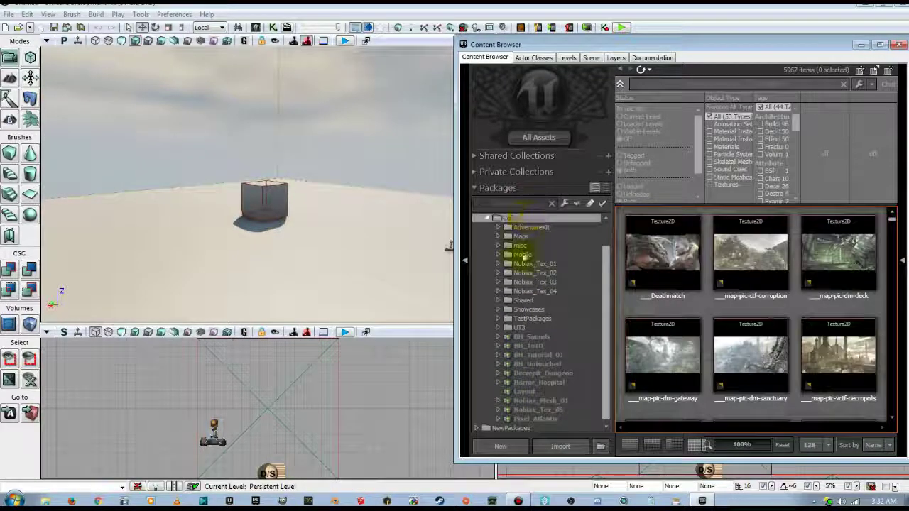
click(556, 447)
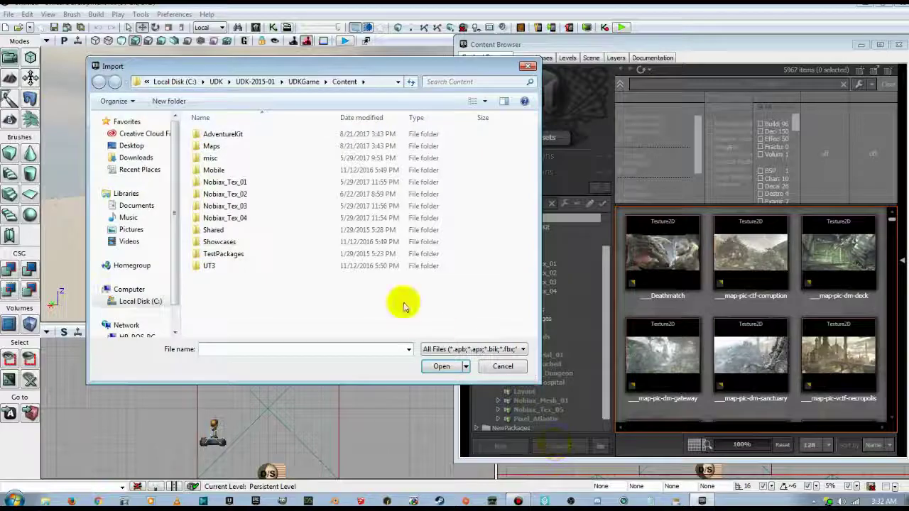
click(137, 206)
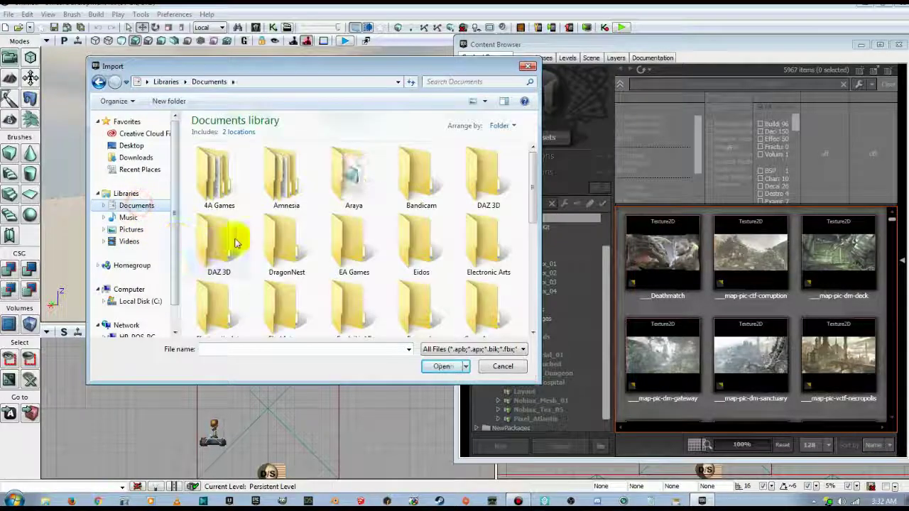
drag(532, 186, 526, 223)
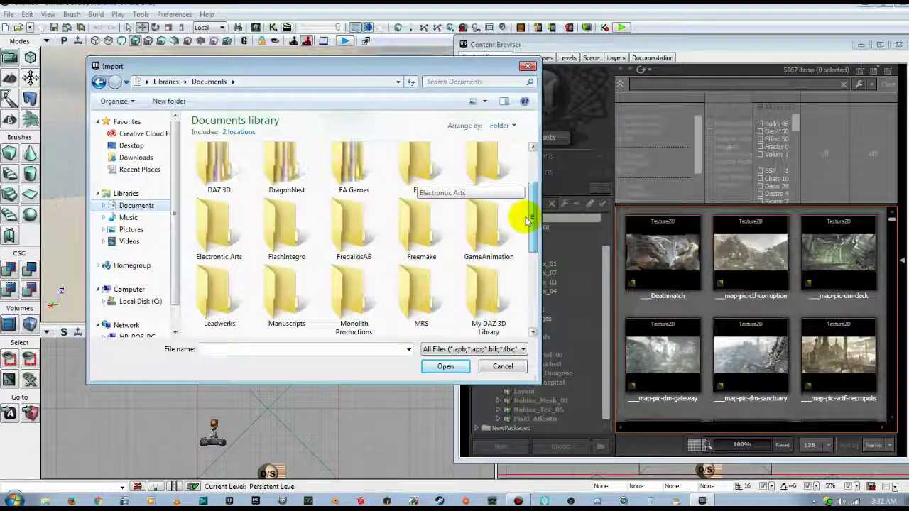
double_click(468, 235)
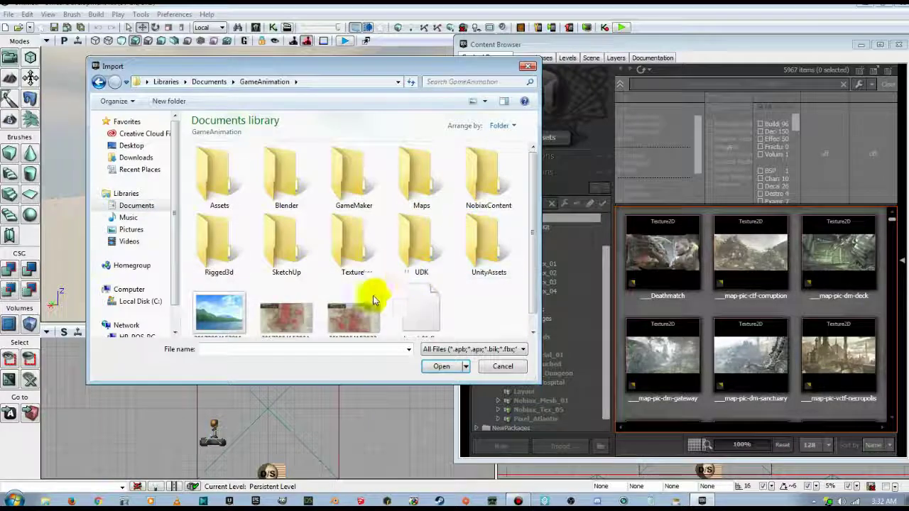
double_click(299, 249)
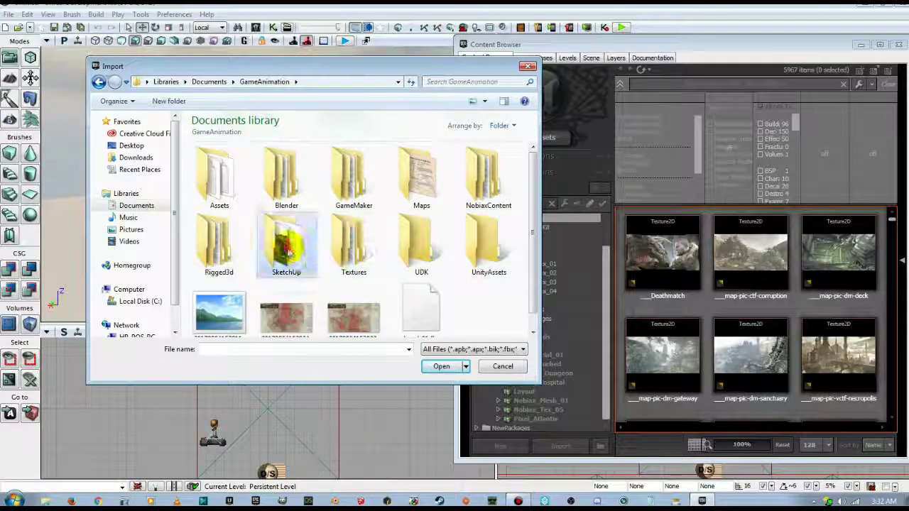
click(289, 186)
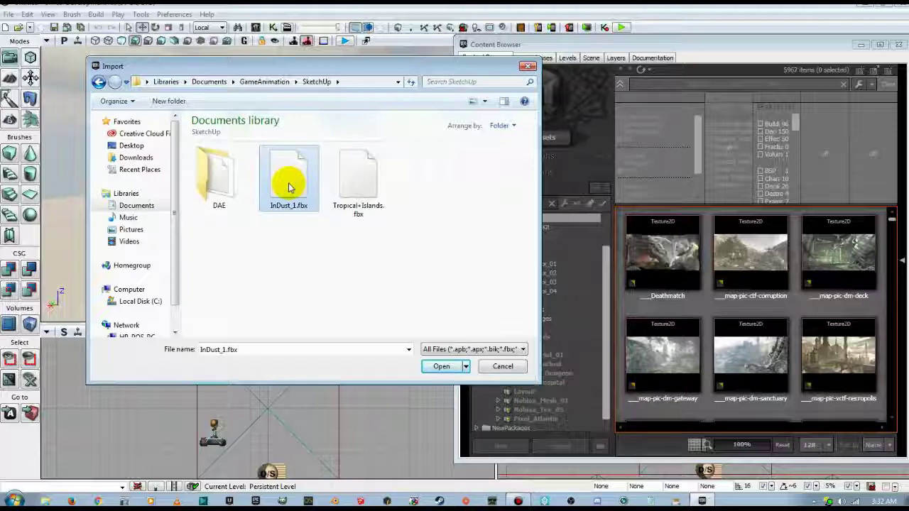
click(441, 367)
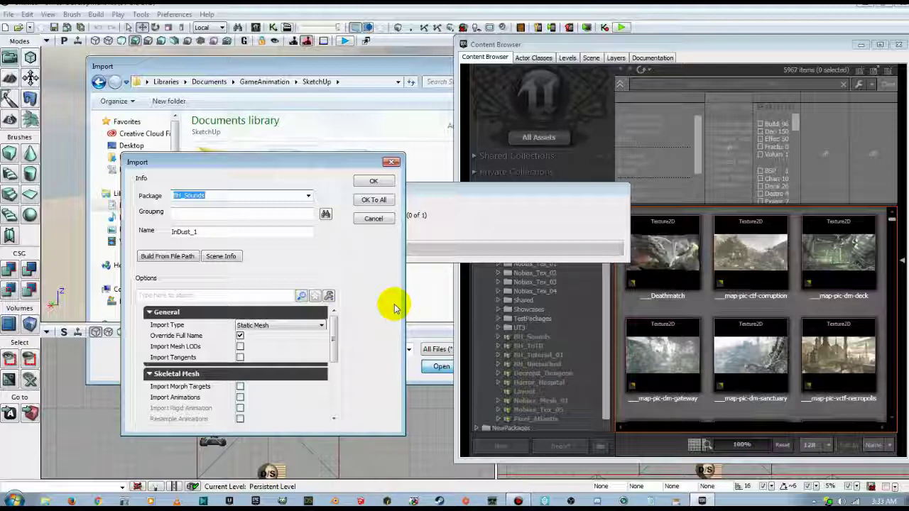
Step: Set the import package to BH_Multi_InDust and the grouping to Map
click(223, 196)
key(BackSpace)
key(BackSpace)
key(BackSpace)
key(BackSpace)
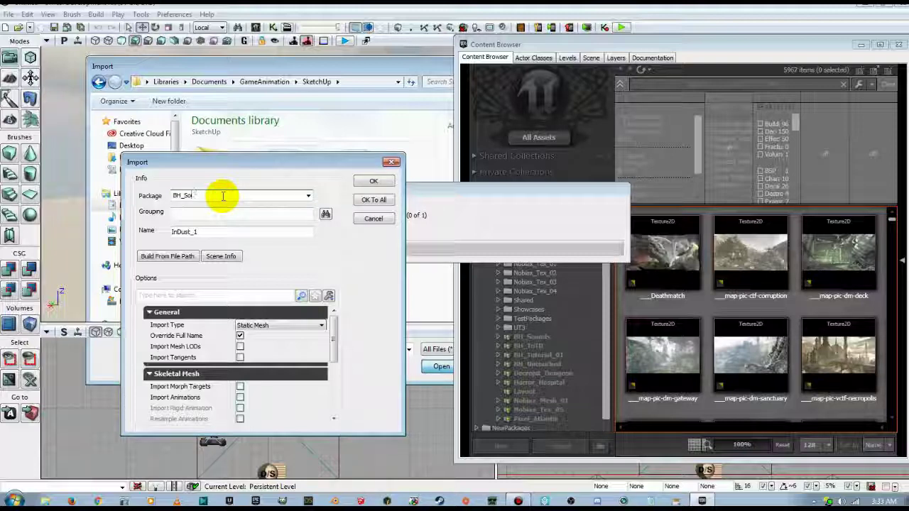
key(BackSpace)
key(BackSpace)
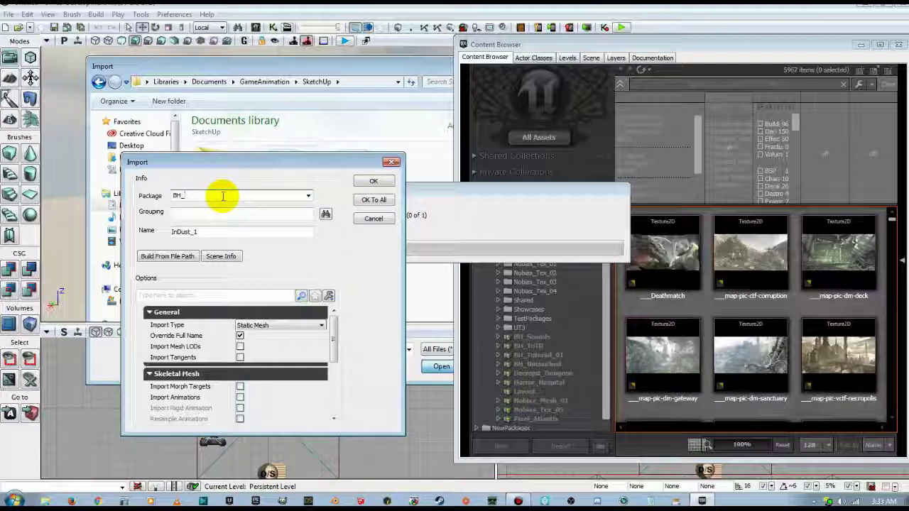
text(Mult)
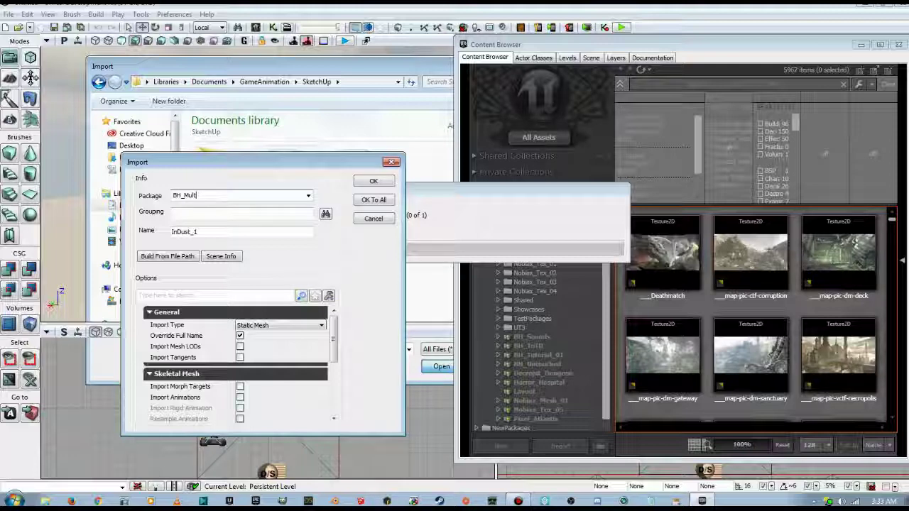
text(i_InDust)
click(176, 215)
text(Map)
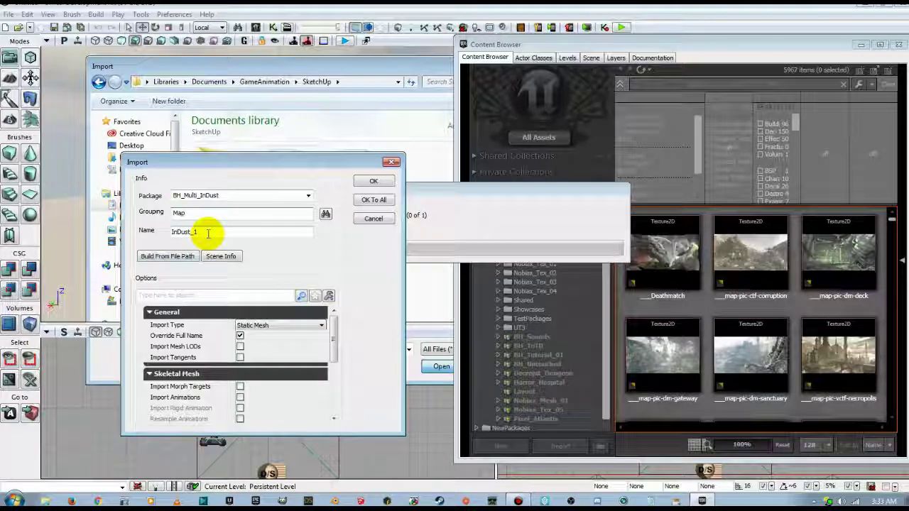
Step: Review the mesh and material import options and import InDust_1 as a Static Mesh
click(260, 326)
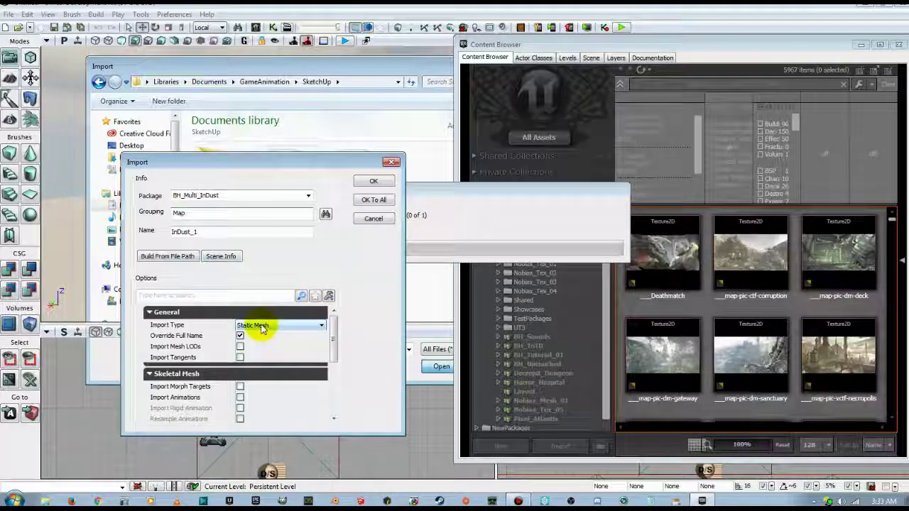
drag(335, 325, 328, 387)
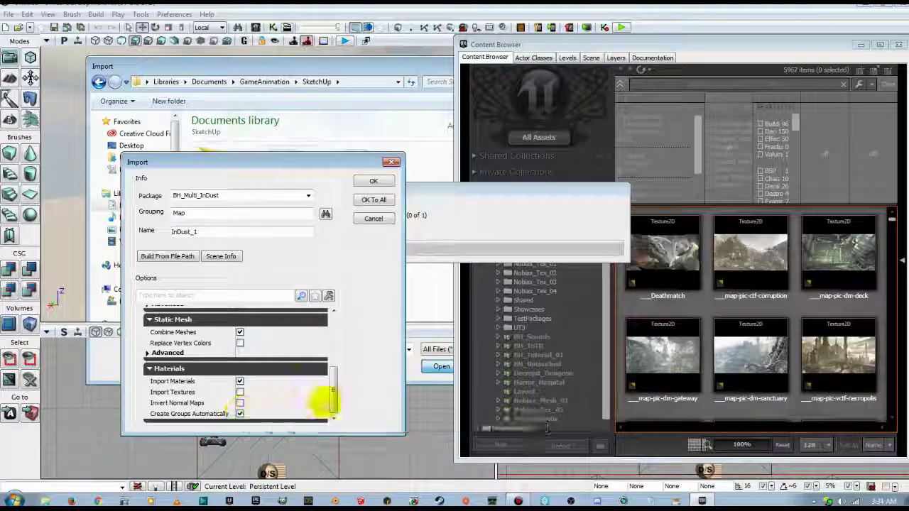
drag(331, 392, 331, 341)
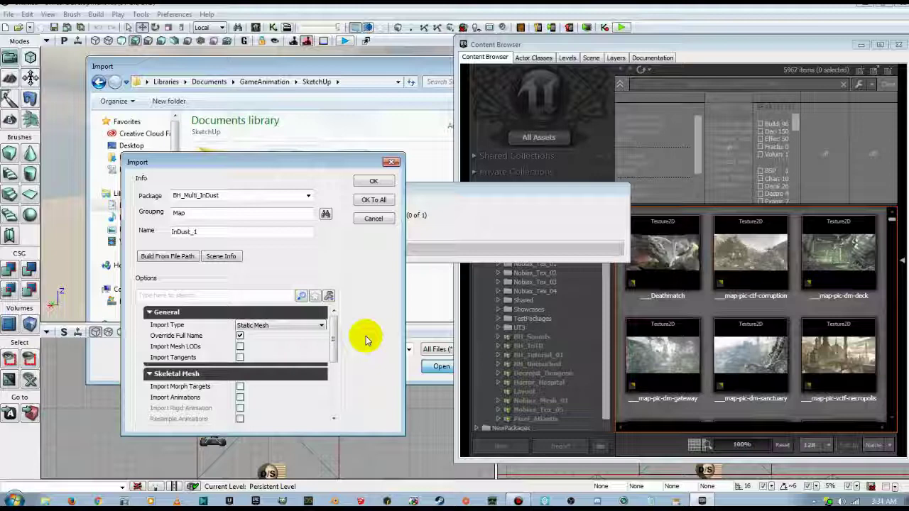
click(370, 182)
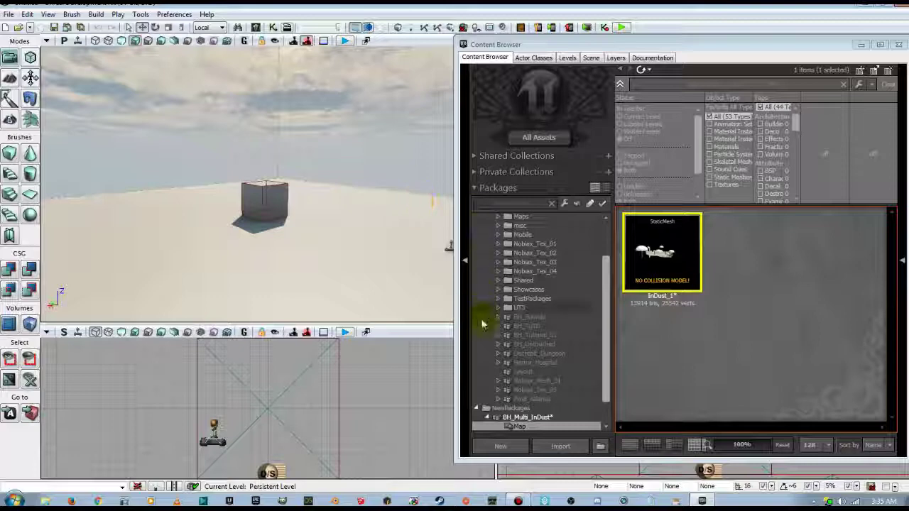
Step: Save the new BH_Multi_InDust package in the UDKGame Content folder
click(527, 417)
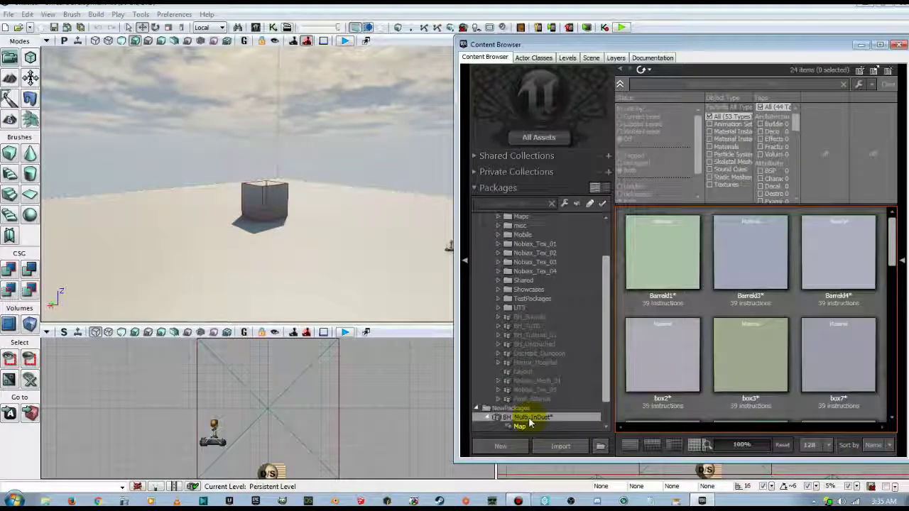
right_click(524, 419)
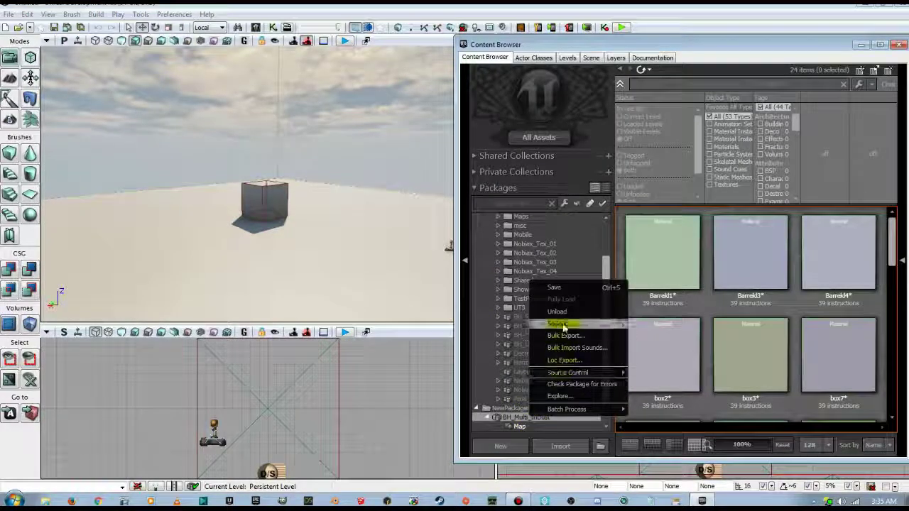
click(564, 288)
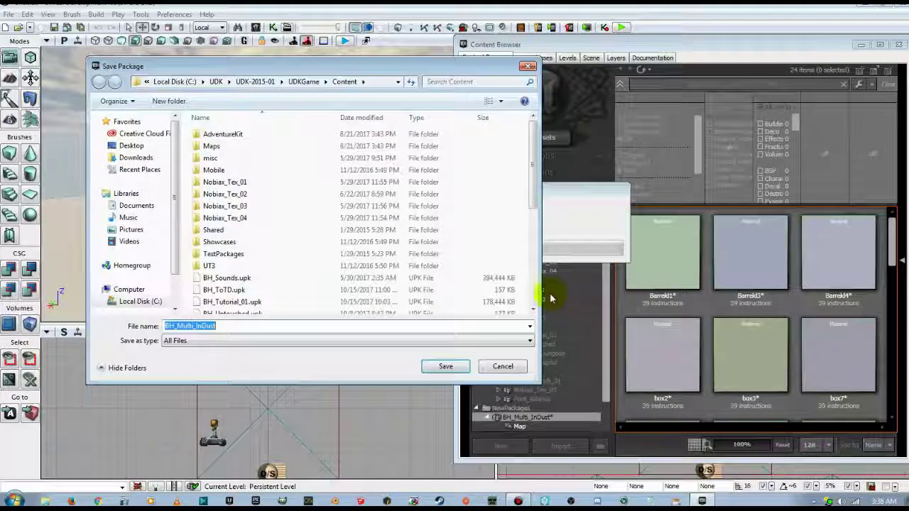
click(445, 367)
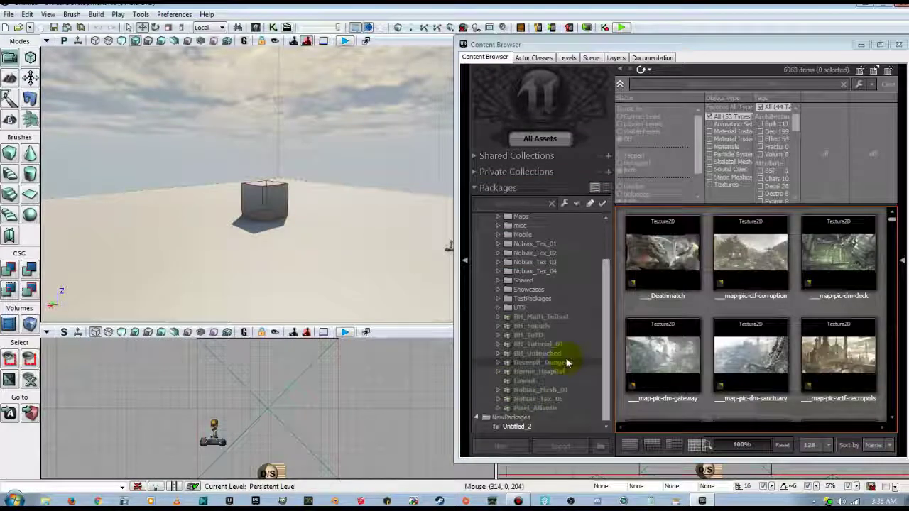
Step: Fully load the BH_Multi_InDust package, expand its groups, and save it again
click(565, 317)
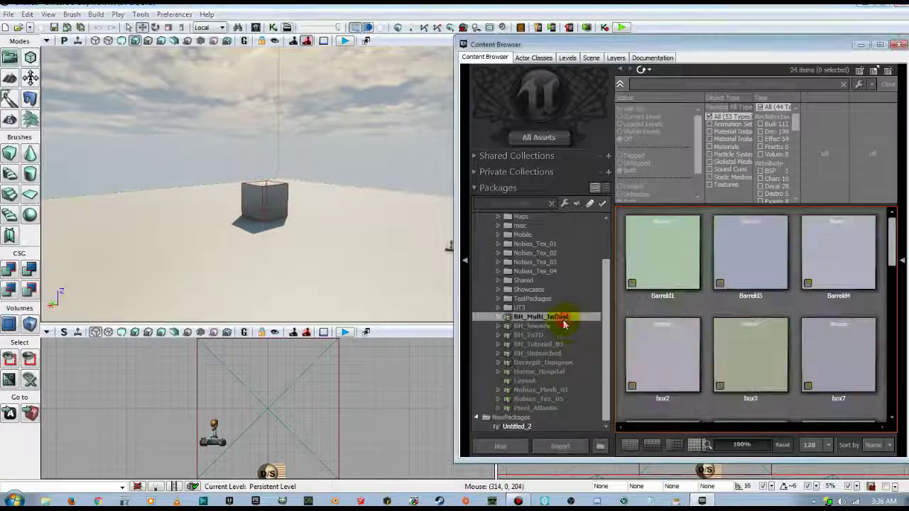
right_click(560, 317)
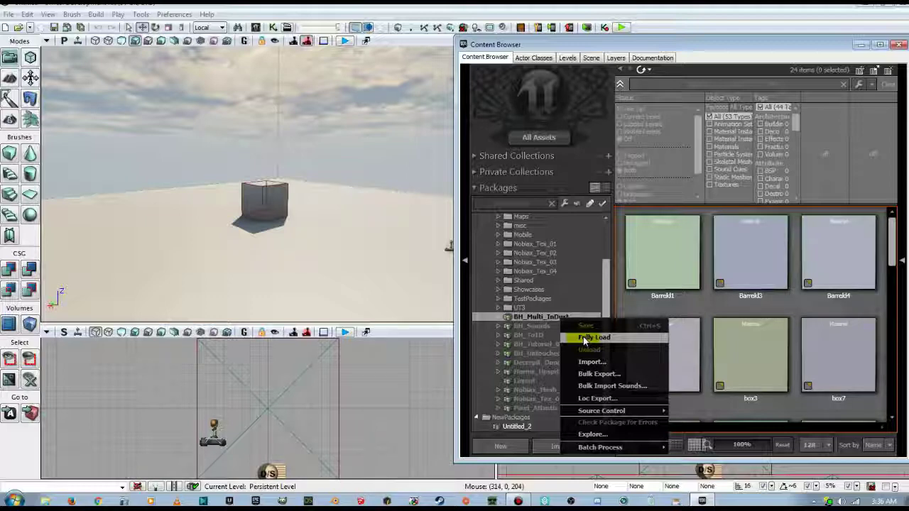
click(583, 339)
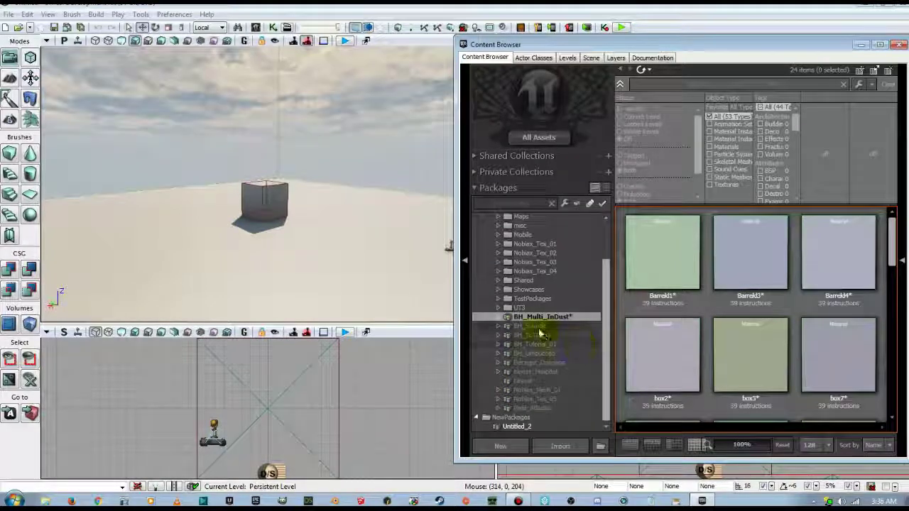
click(498, 317)
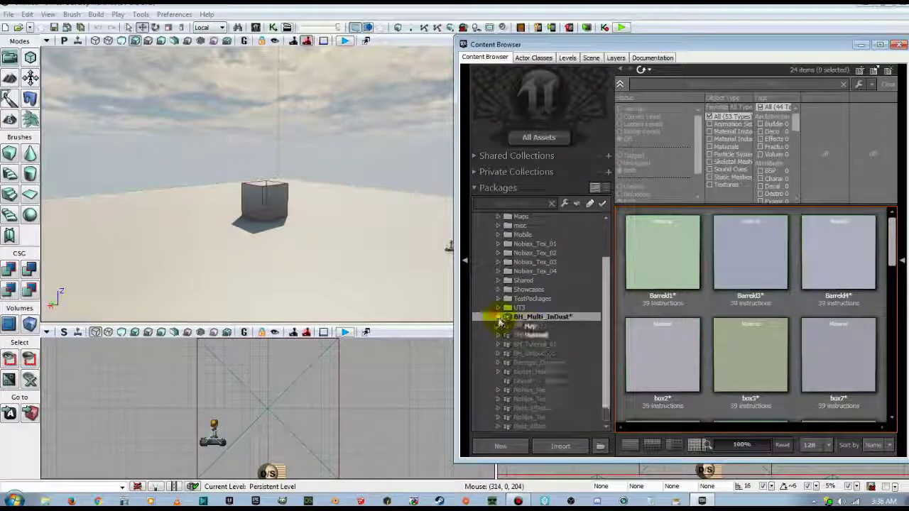
right_click(540, 321)
click(548, 327)
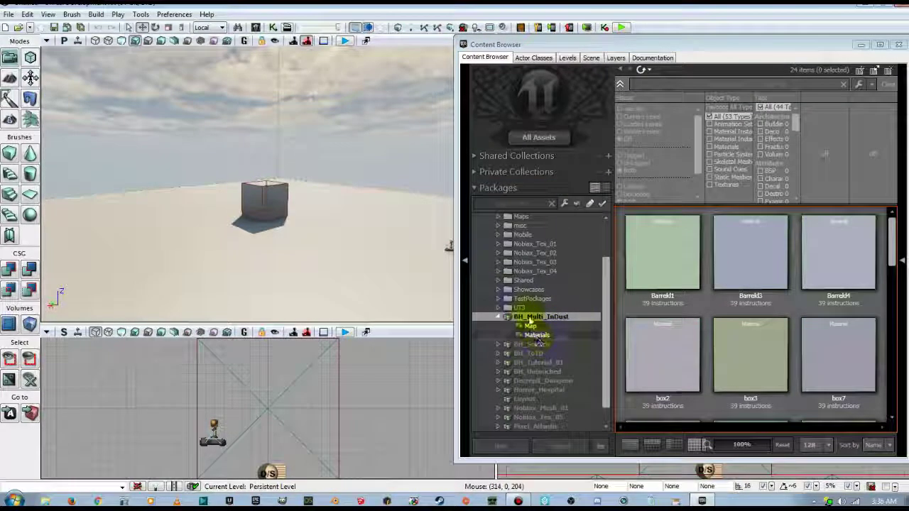
Step: Look through the contents of the package's Map and Materials groups
click(530, 326)
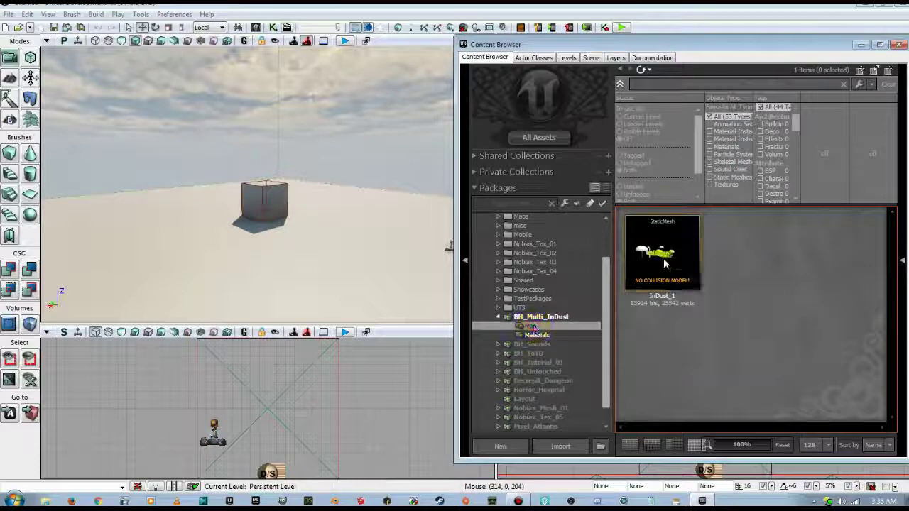
click(538, 336)
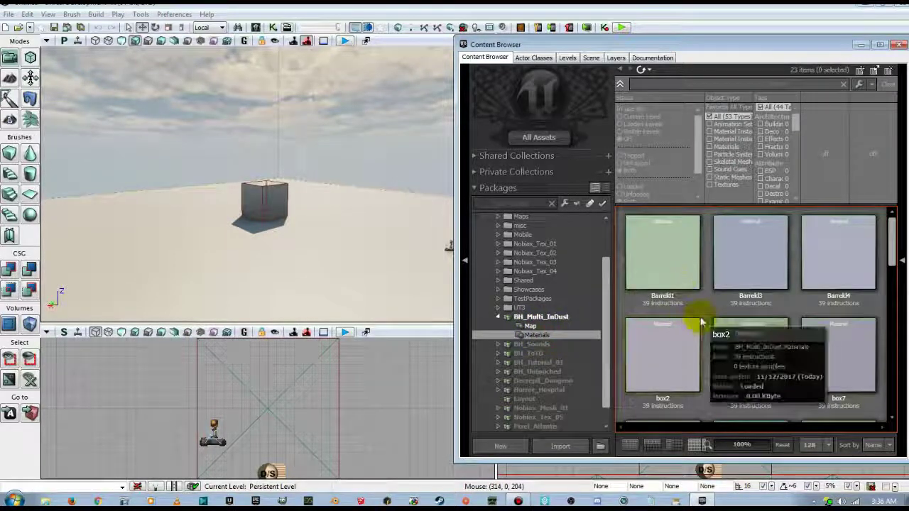
scroll(703, 323, down, 10)
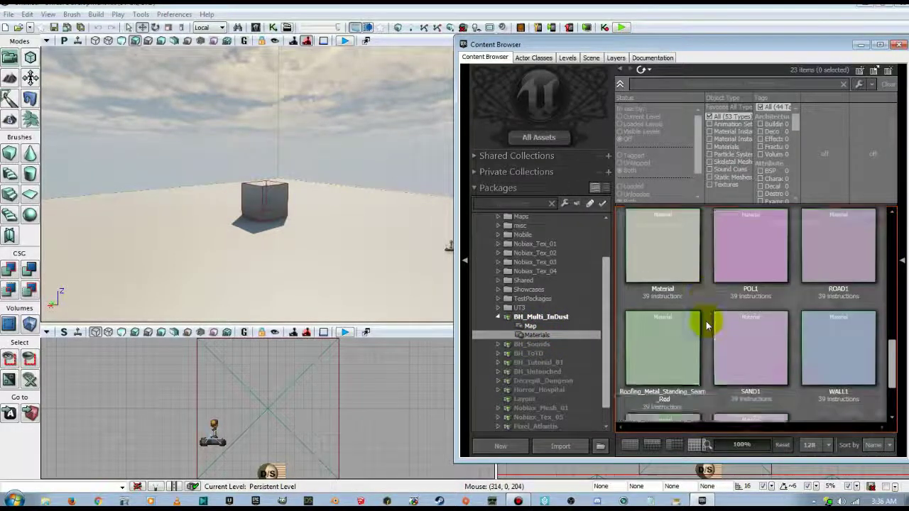
scroll(706, 321, down, 2)
scroll(706, 321, up, 6)
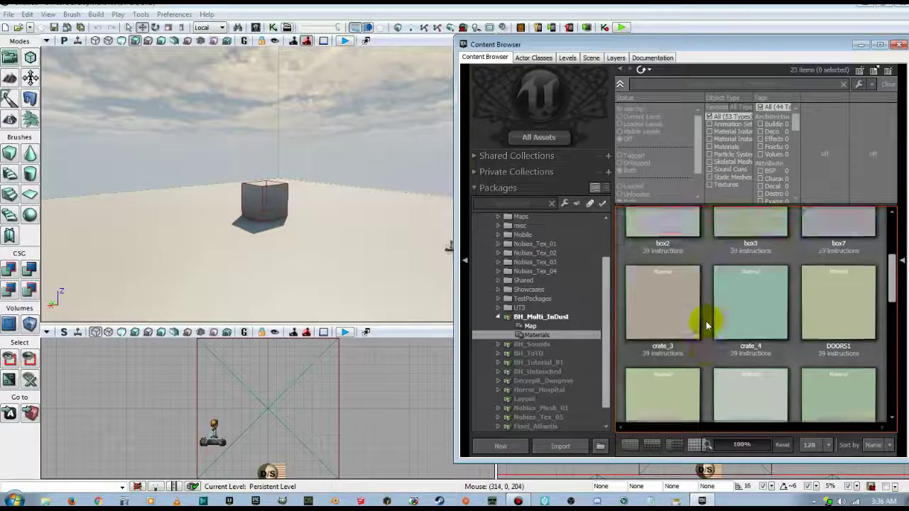
scroll(706, 321, up, 5)
Step: Open InDust_1 from the Map group in the Static Mesh Editor and expand mesh elements [1] to [20] under LODInfo
click(559, 327)
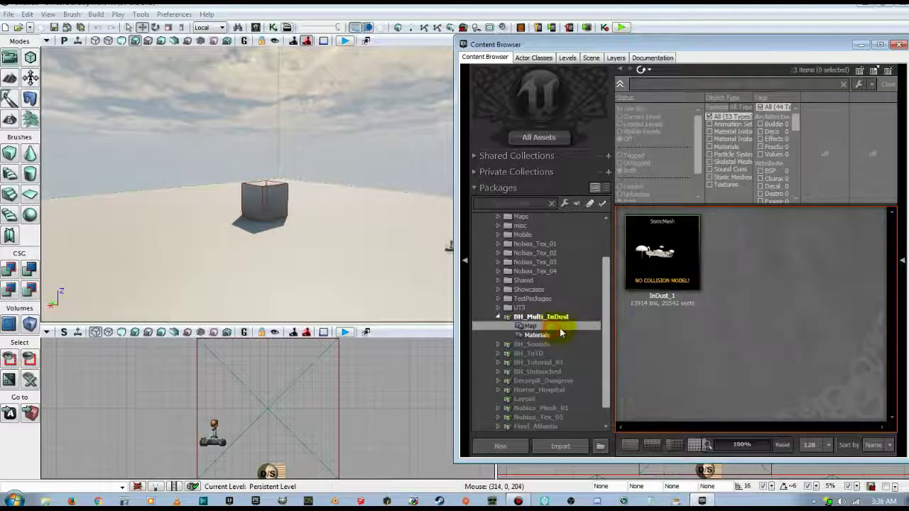
double_click(635, 277)
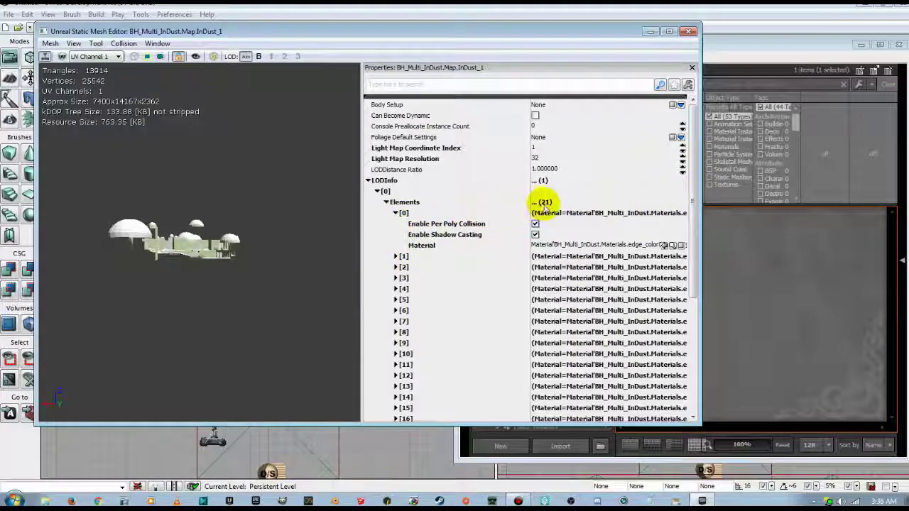
drag(694, 223, 694, 262)
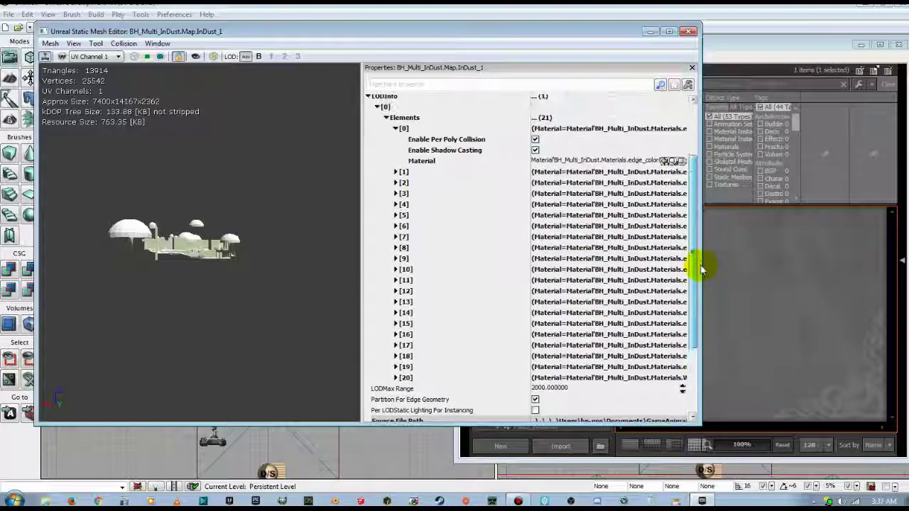
click(396, 378)
click(395, 367)
click(395, 356)
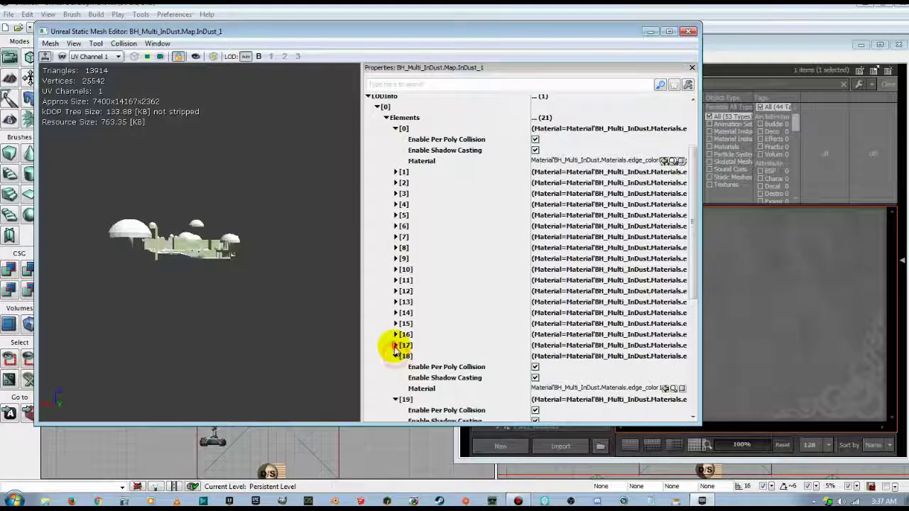
click(396, 345)
click(395, 335)
click(395, 323)
click(396, 313)
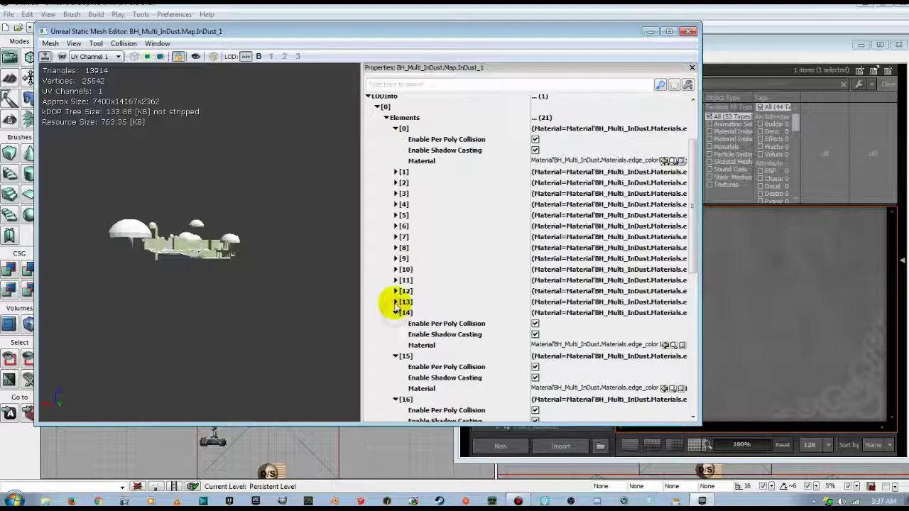
click(395, 302)
click(395, 291)
click(396, 280)
click(395, 269)
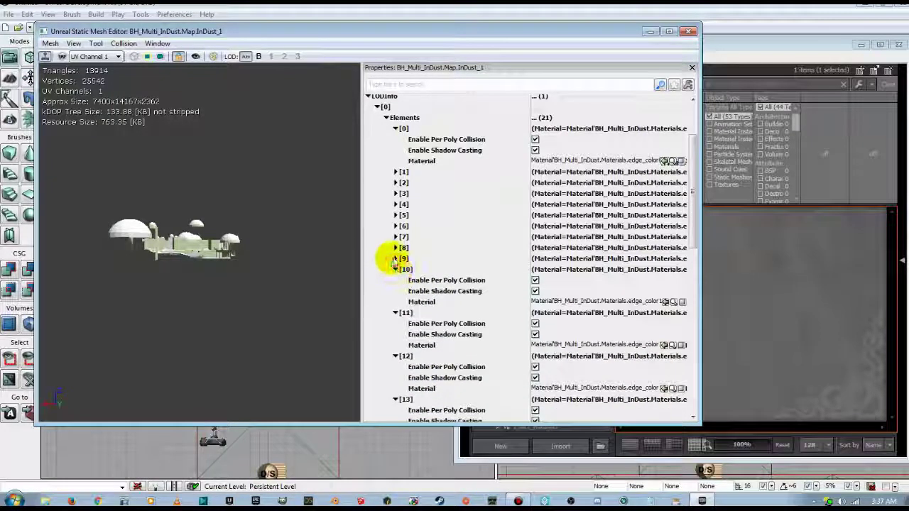
click(395, 258)
click(396, 248)
click(396, 236)
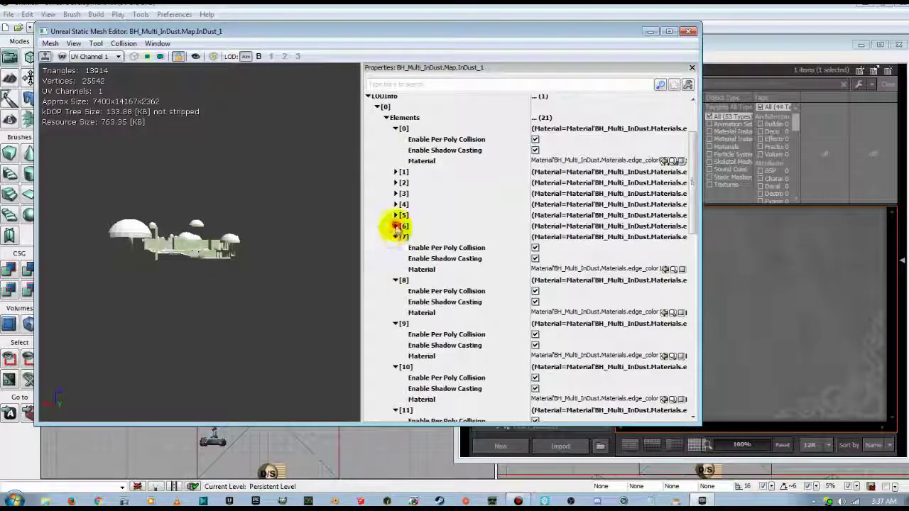
click(395, 226)
click(396, 214)
click(395, 204)
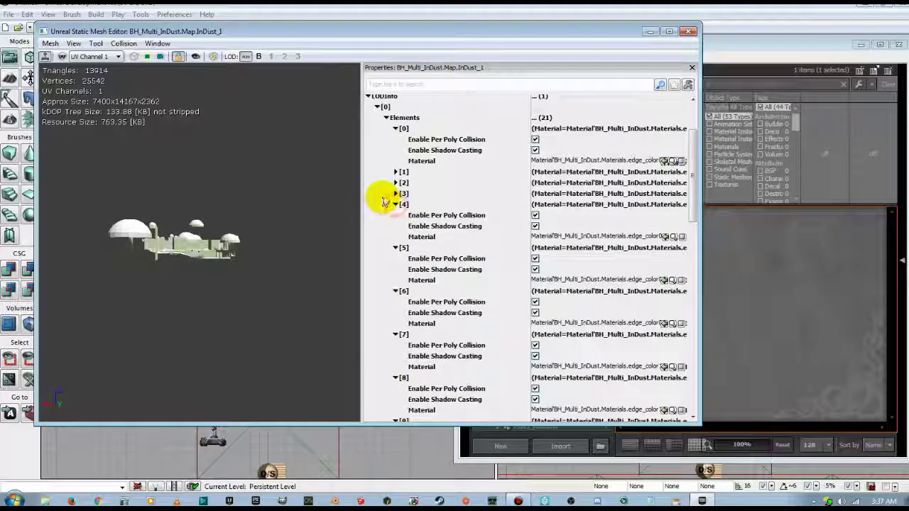
click(396, 193)
click(396, 183)
click(396, 172)
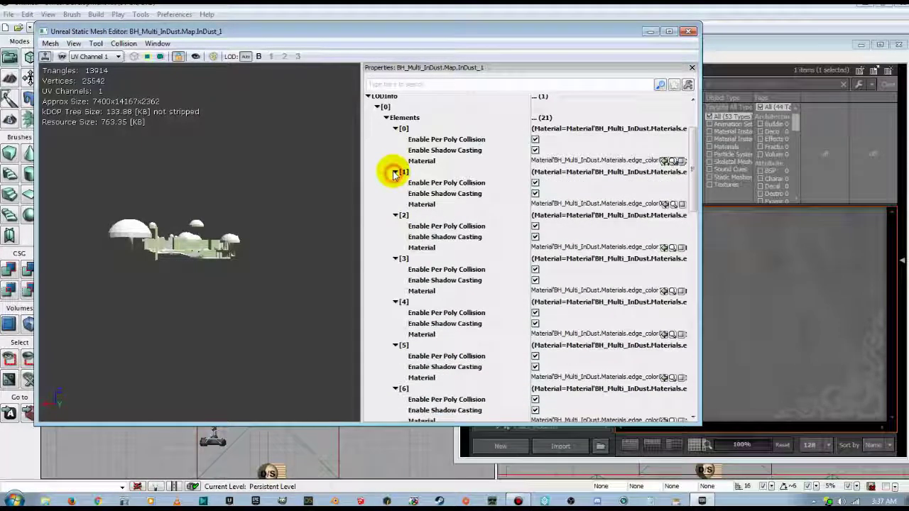
Step: Examine the map's buildings in the mesh preview and the Material entries of elements [0] and [1], closing the mesh editor at the end
drag(284, 293, 199, 213)
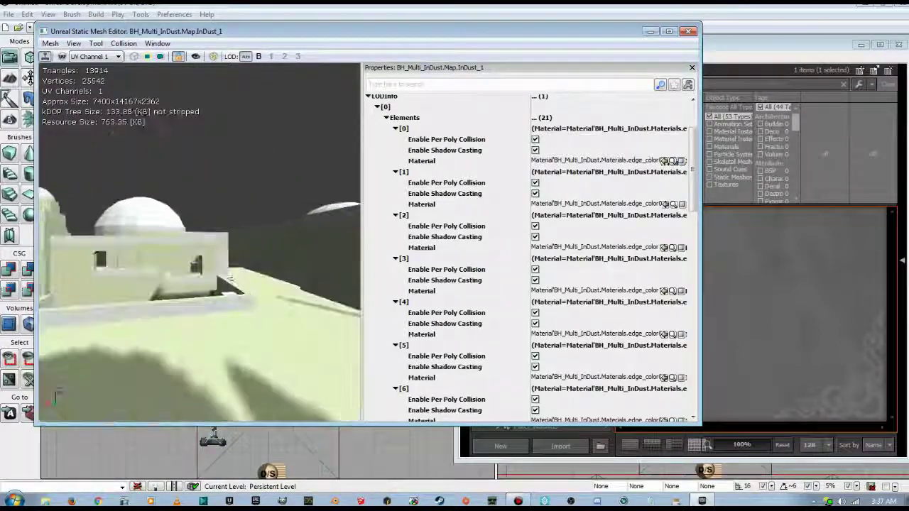
drag(171, 298, 263, 315)
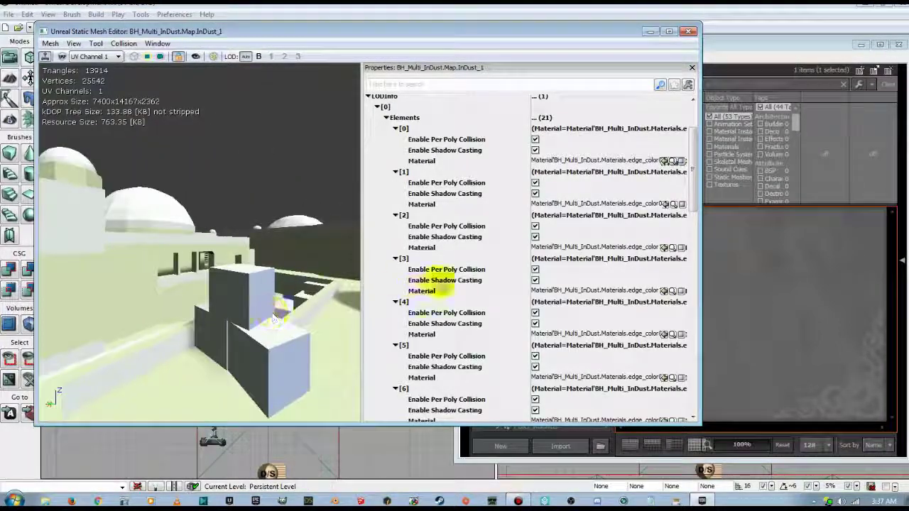
click(539, 160)
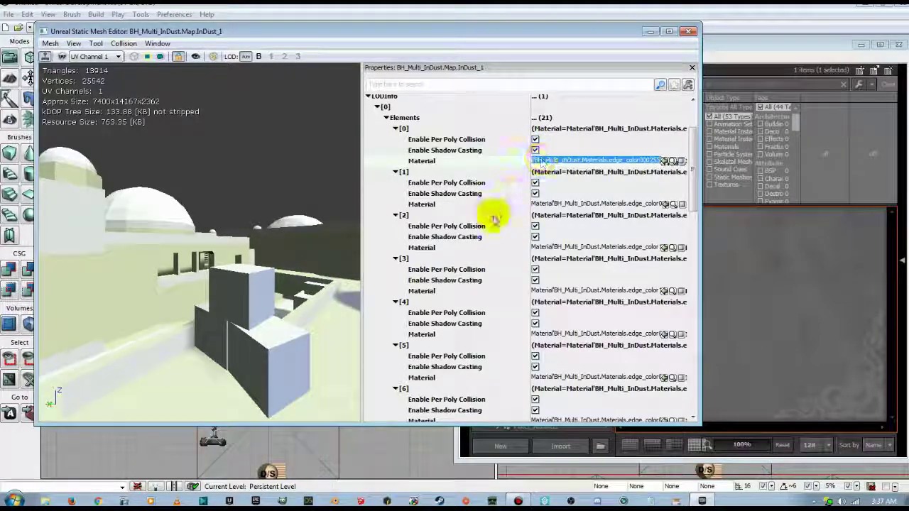
click(552, 202)
mouse_move(278, 300)
mouse_down()
mouse_move(263, 307)
mouse_move(265, 299)
mouse_up()
drag(213, 284, 341, 296)
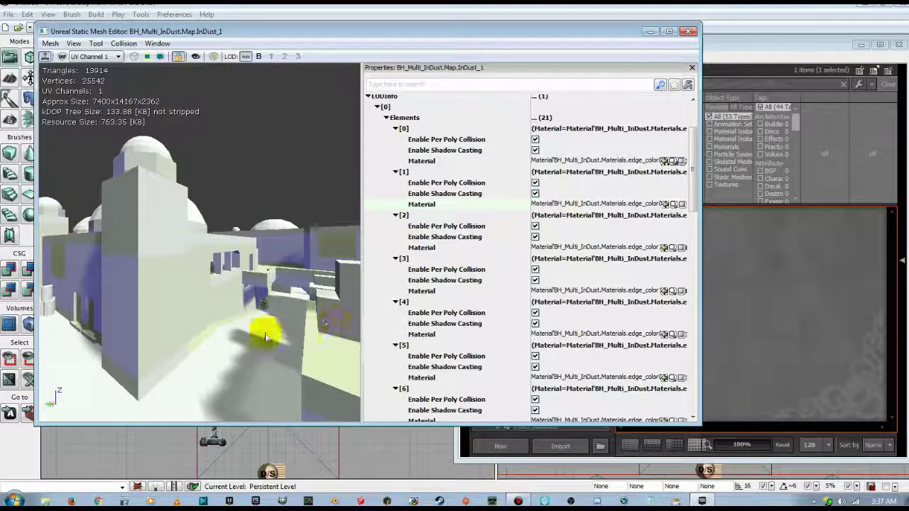
drag(260, 329, 257, 333)
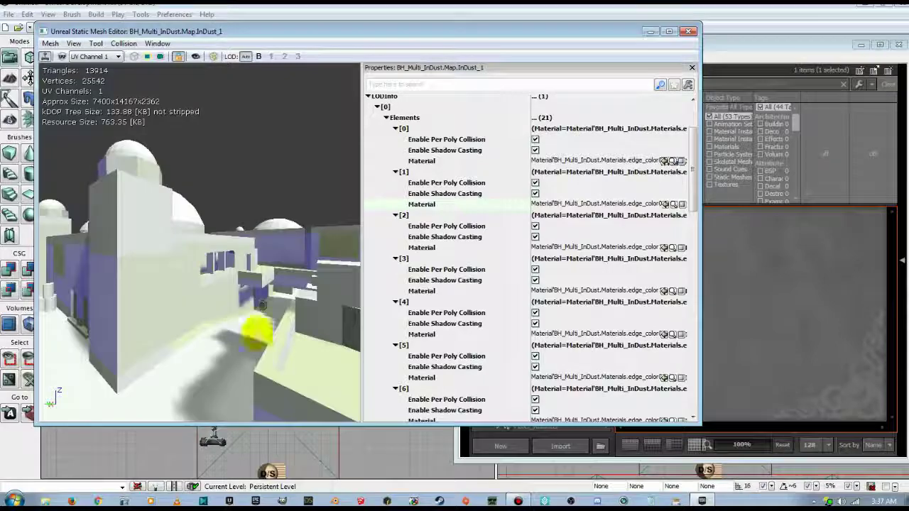
click(689, 32)
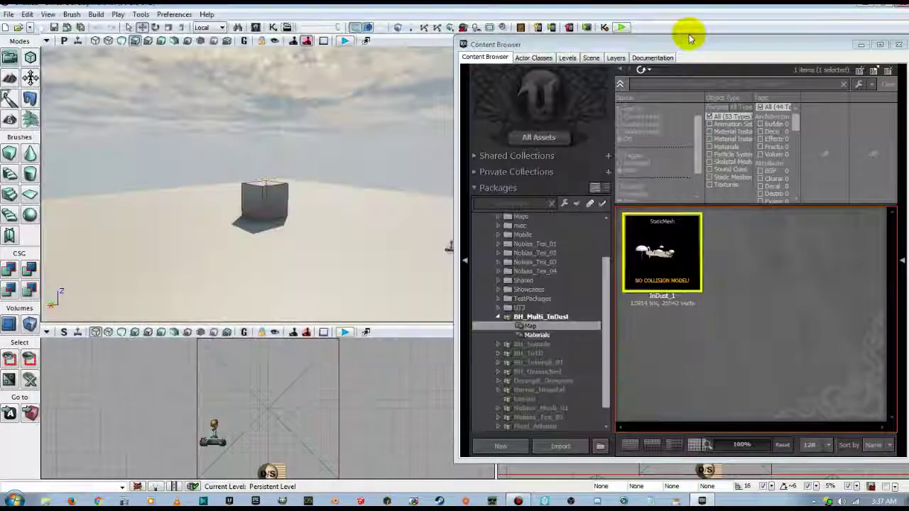
Step: Reopen the InDust_1 mesh properties, turn off Use Simple Box, Line and Rigid Body Collision, and close the mesh editor
double_click(667, 267)
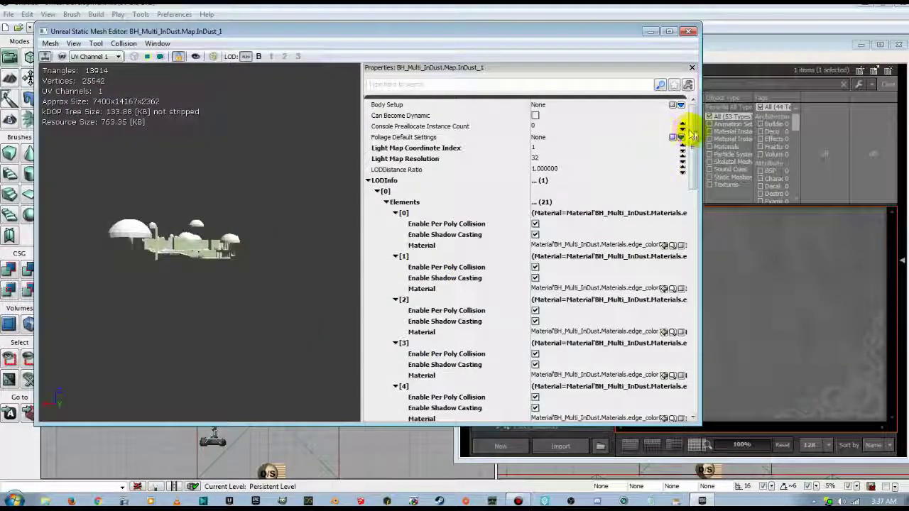
mouse_move(691, 135)
mouse_down()
mouse_move(684, 234)
mouse_move(696, 122)
mouse_up()
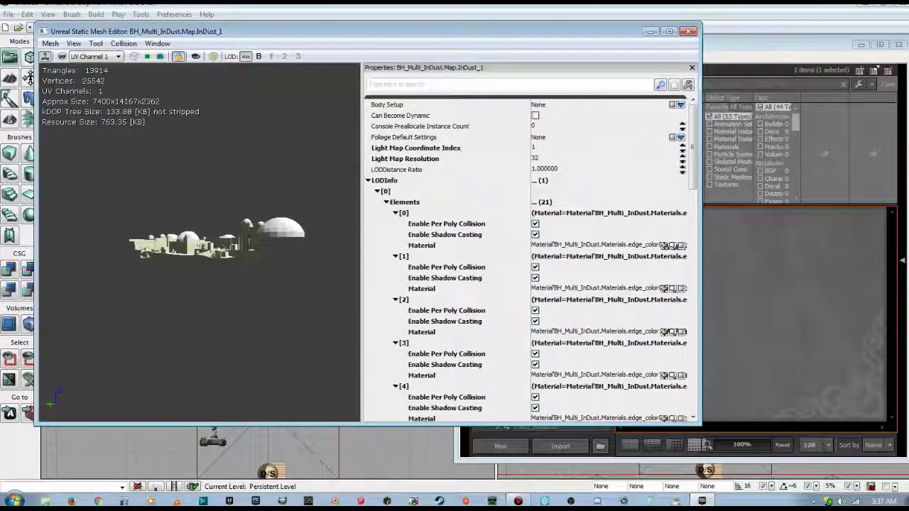
drag(200, 242, 257, 171)
drag(270, 241, 313, 222)
drag(257, 316, 241, 333)
drag(326, 216, 163, 244)
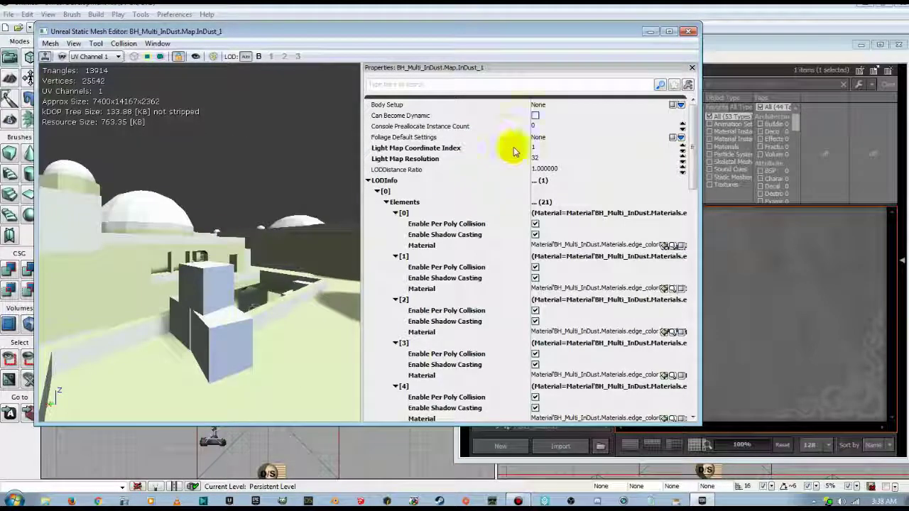
drag(695, 142, 691, 398)
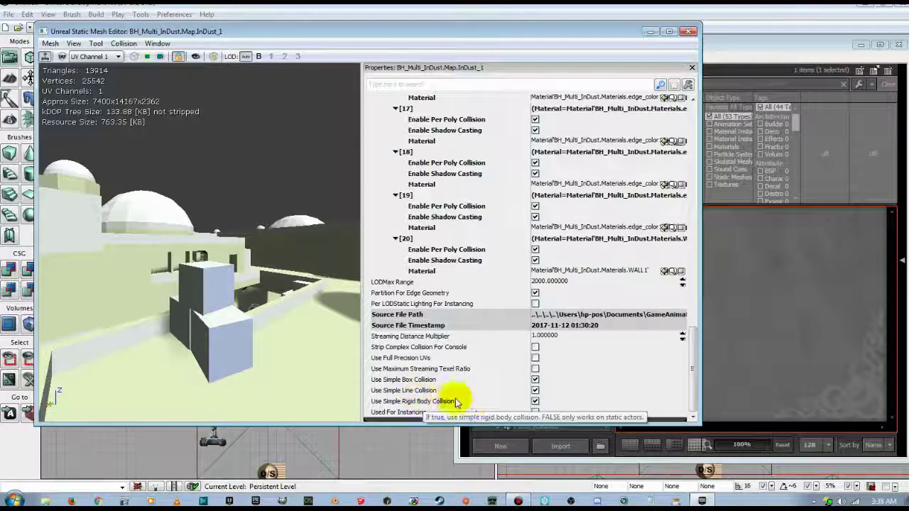
click(535, 401)
click(534, 390)
click(534, 379)
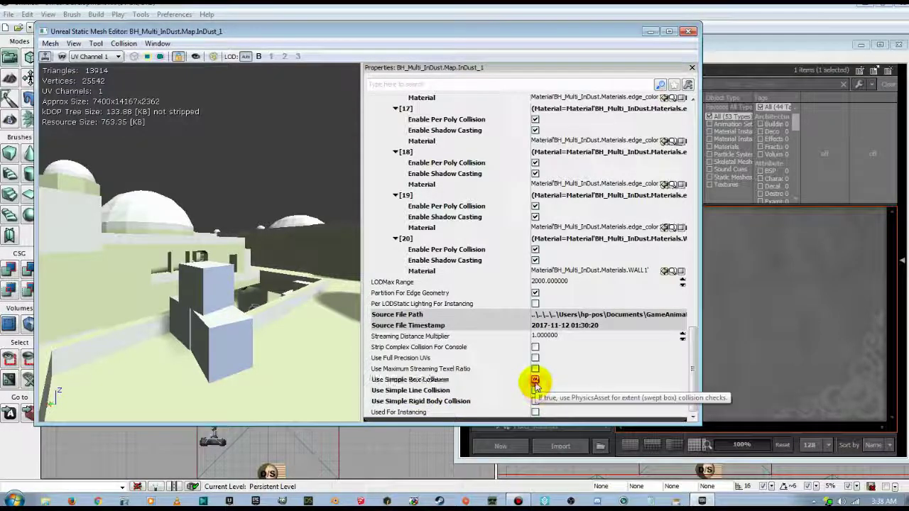
drag(267, 375, 309, 447)
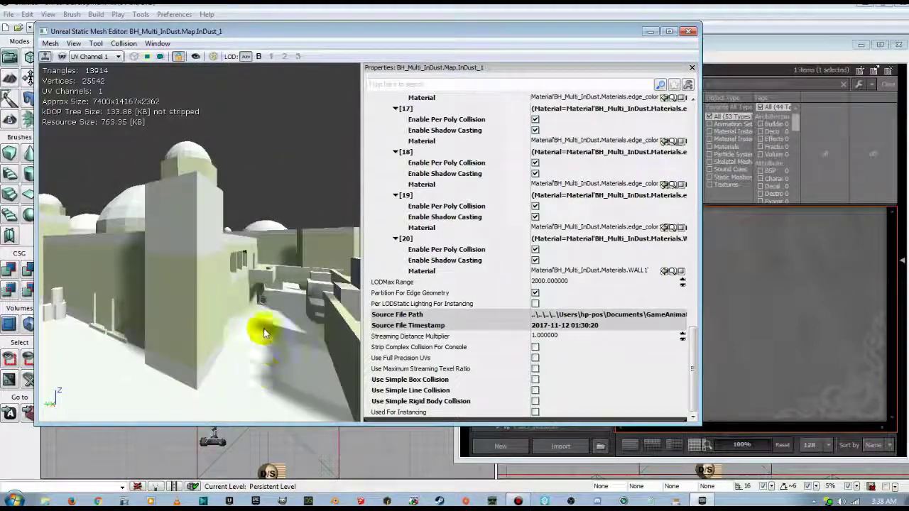
click(687, 31)
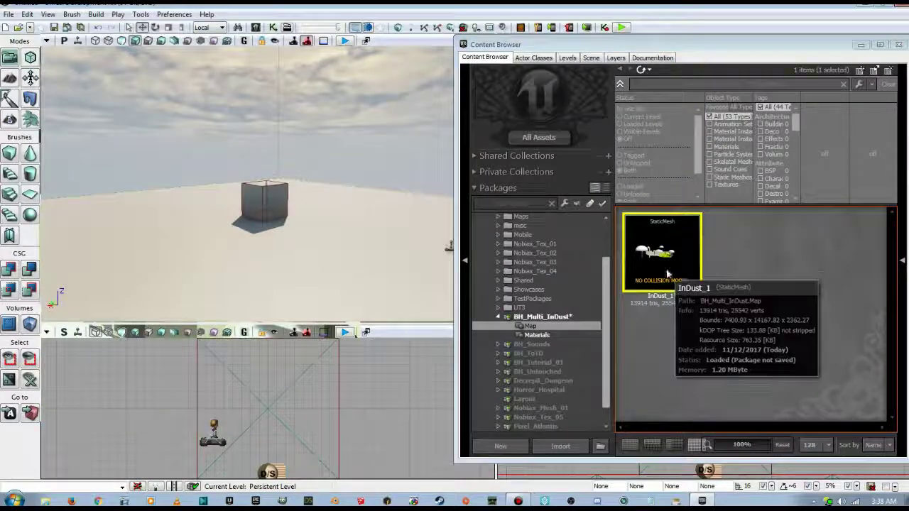
Step: Replace the default cube and floor in the level with the InDust_1 static mesh and close the Content Browser
drag(657, 255, 376, 259)
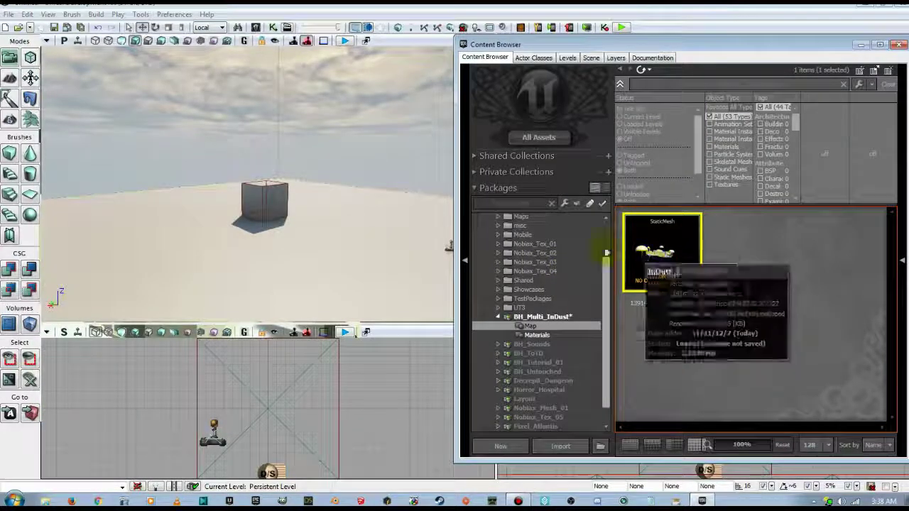
click(273, 197)
key(Delete)
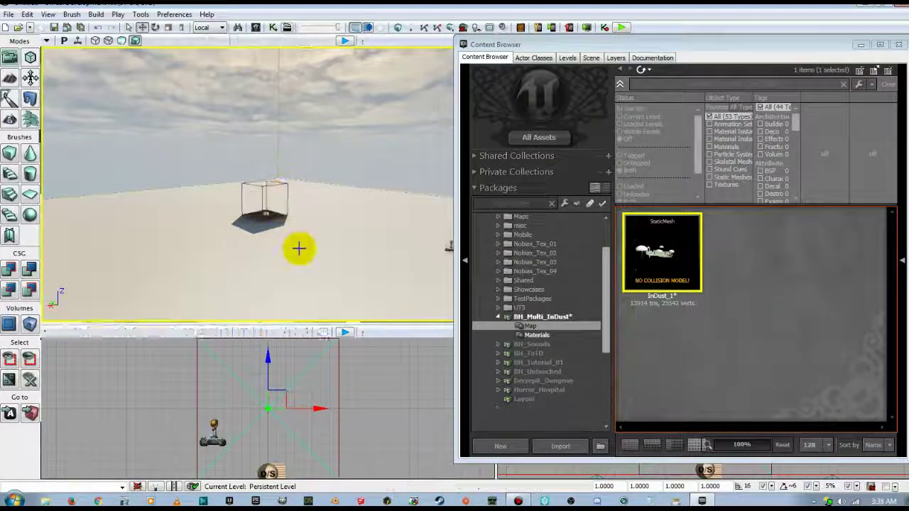
click(298, 248)
key(Delete)
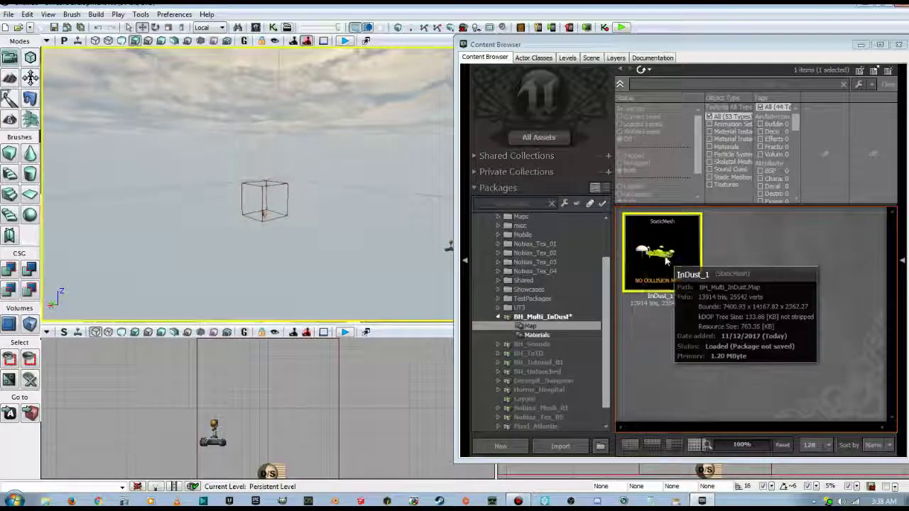
drag(660, 252, 240, 249)
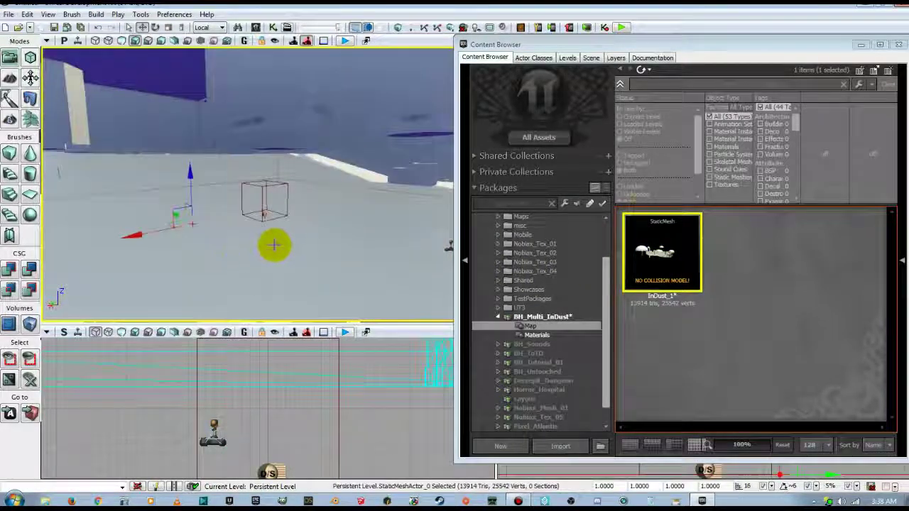
click(899, 45)
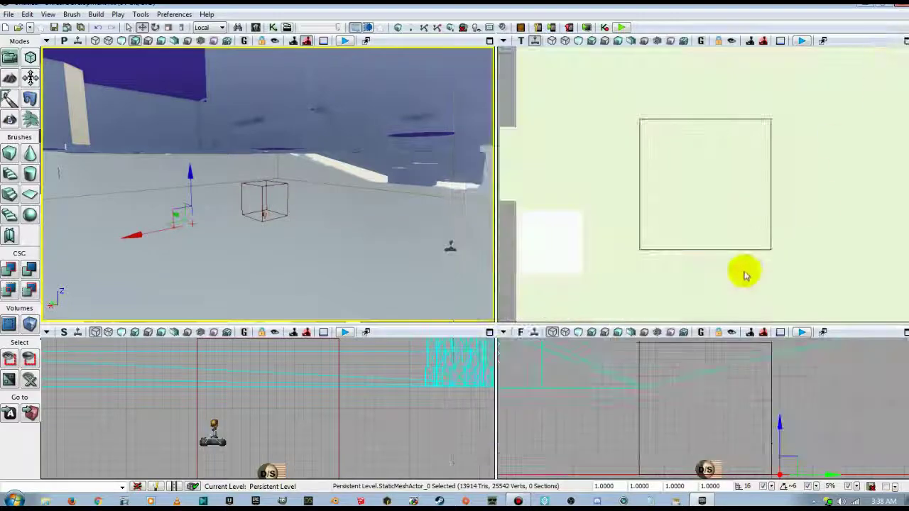
Step: Lower the placed InDust_1 mesh vertically in the front view and check its buildings in the perspective view
scroll(691, 401, down, 6)
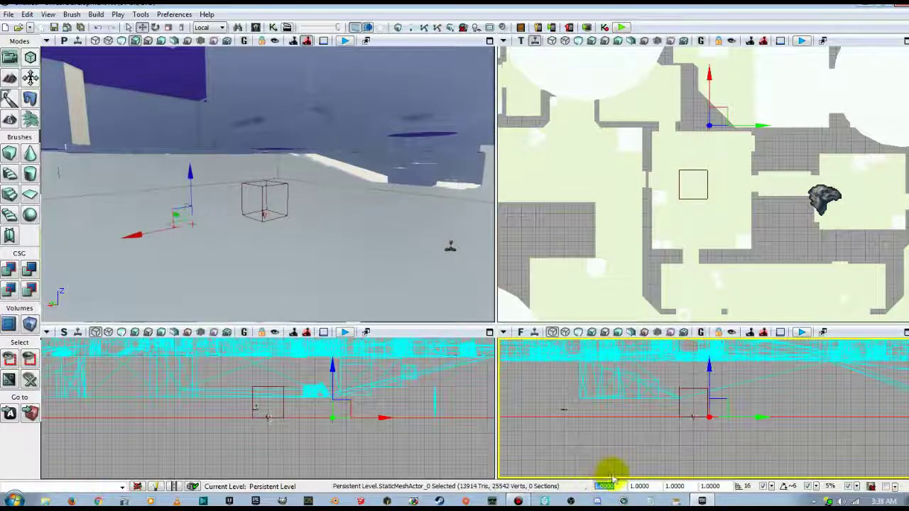
drag(708, 366, 699, 431)
scroll(673, 437, up, 6)
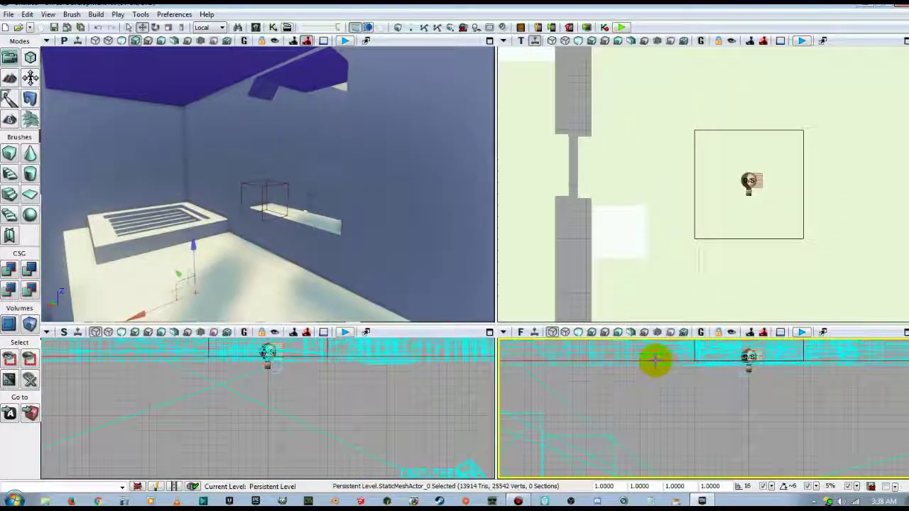
right_drag(233, 231, 397, 228)
mouse_move(268, 185)
right_down()
mouse_move(284, 203)
mouse_move(370, 202)
mouse_move(419, 178)
right_up()
drag(142, 227, 301, 132)
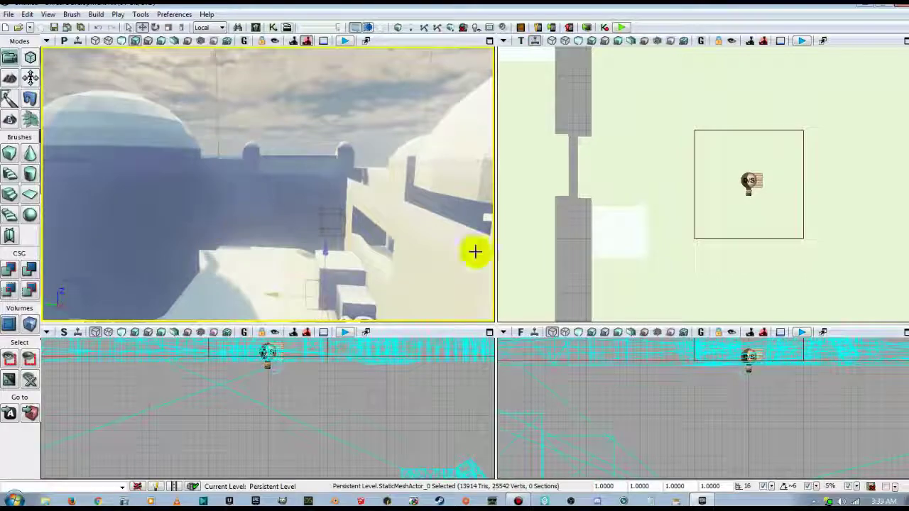
Step: Show the top view in wireframe and move the PlayerStart onto the stairs of the InDust_1 map
click(557, 43)
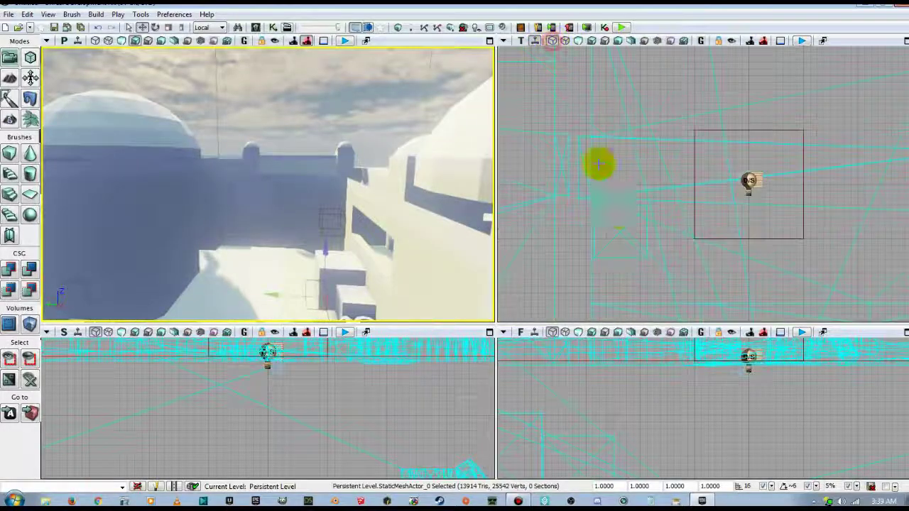
scroll(625, 227, down, 5)
mouse_move(627, 229)
mouse_down()
mouse_move(633, 251)
mouse_move(638, 217)
mouse_up()
click(639, 218)
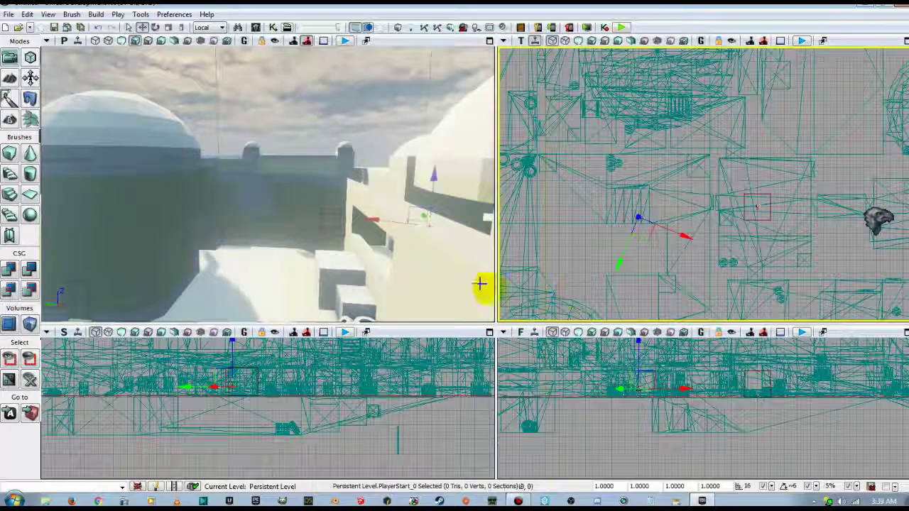
Step: Go to the selected PlayerStart, open its properties, and set its rotation Yaw to 0
click(9, 413)
drag(302, 267, 294, 250)
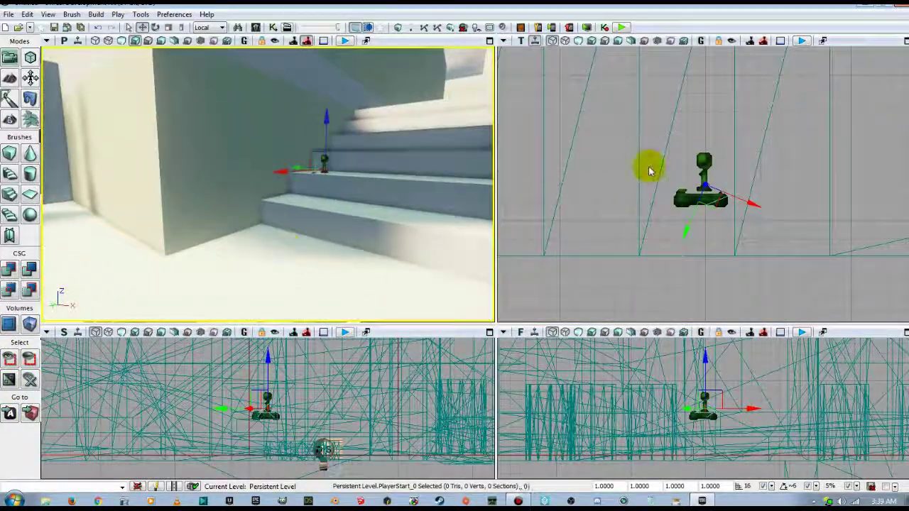
double_click(677, 195)
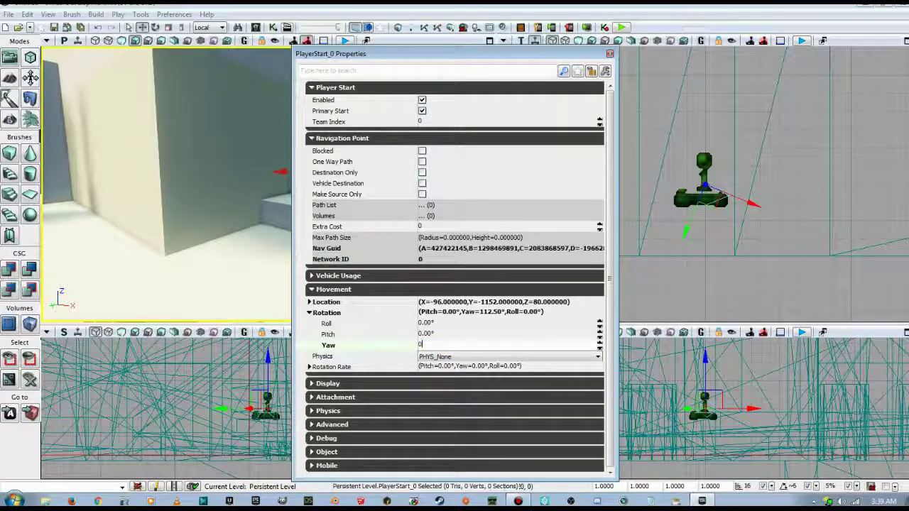
key(Return)
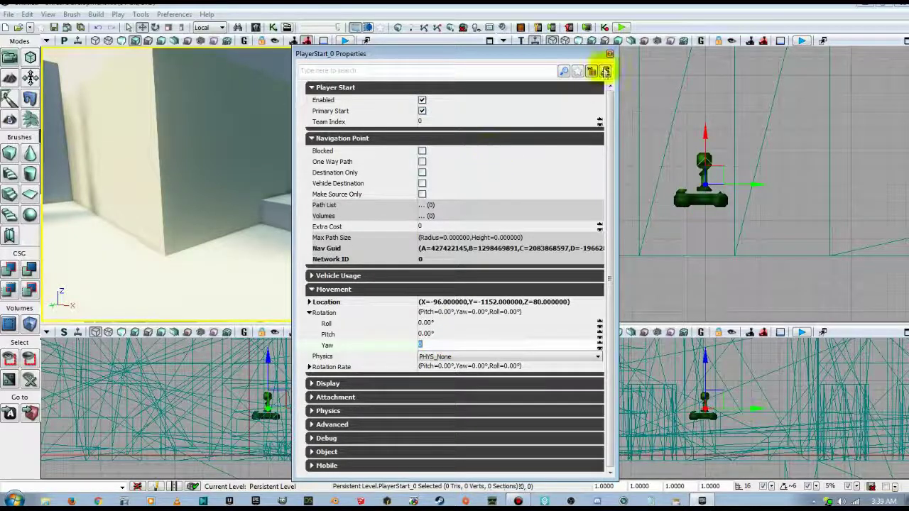
Step: Close the PlayerStart properties and move the PlayerStart from the stairs into the far lower-right section of the map in the top view
click(608, 55)
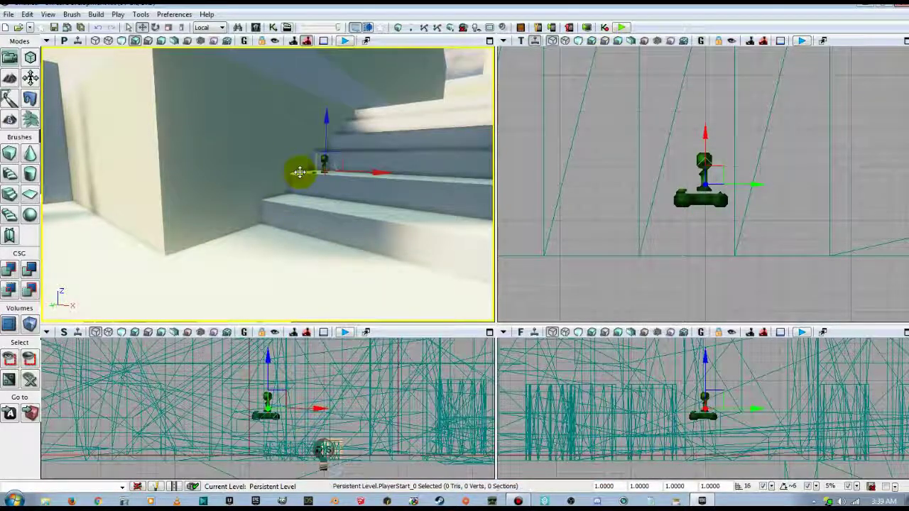
drag(299, 172, 73, 245)
click(586, 178)
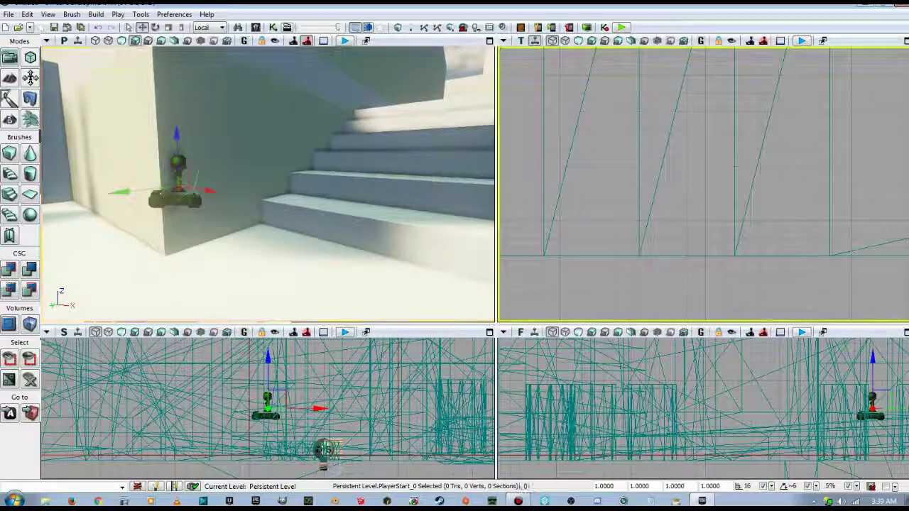
scroll(605, 176, down, 10)
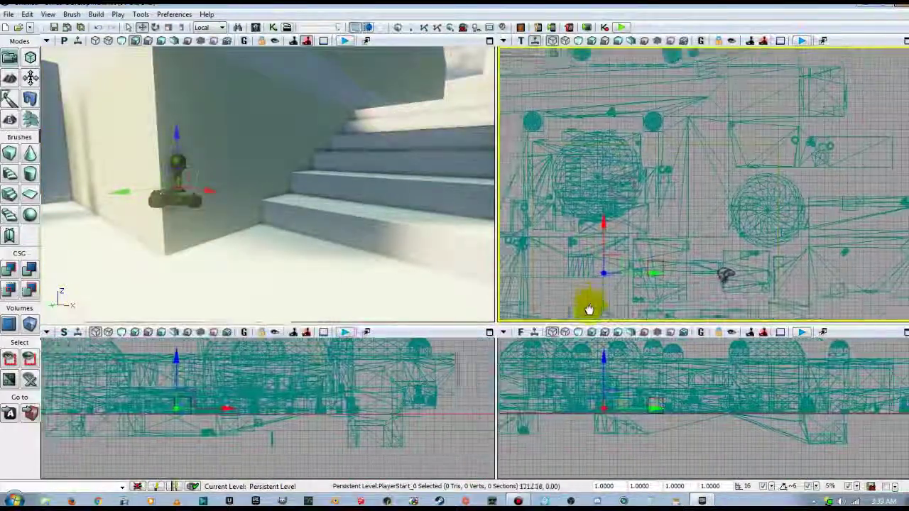
scroll(589, 309, down, 4)
drag(706, 287, 803, 203)
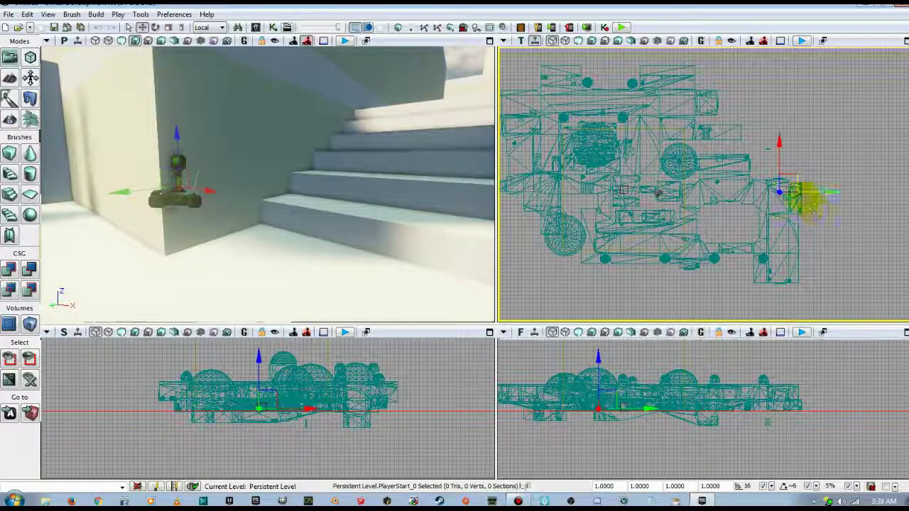
ctrl+drag(778, 142, 780, 205)
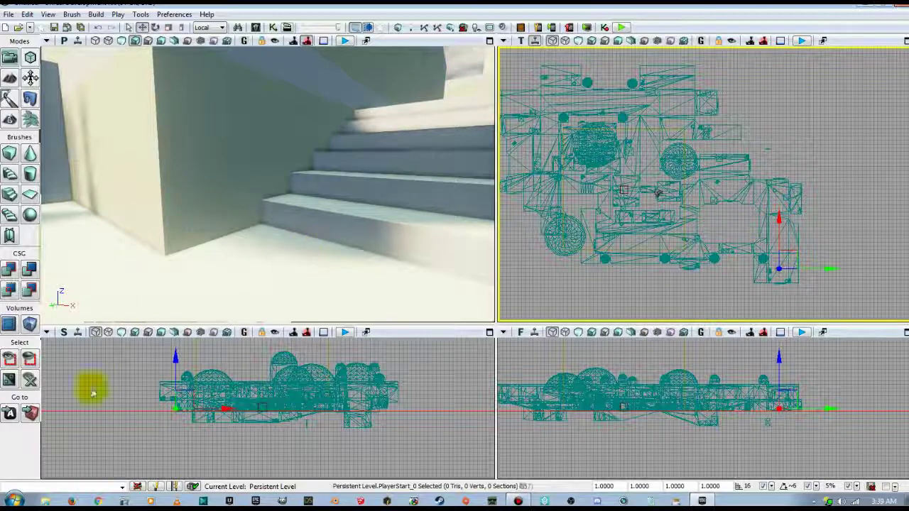
Step: Go to the moved PlayerStart and adjust its height above the floor, switching the perspective view to Unlit and back to Lit
click(10, 414)
mouse_move(251, 259)
mouse_down()
mouse_move(252, 163)
mouse_move(251, 213)
mouse_move(227, 234)
mouse_move(252, 259)
mouse_up()
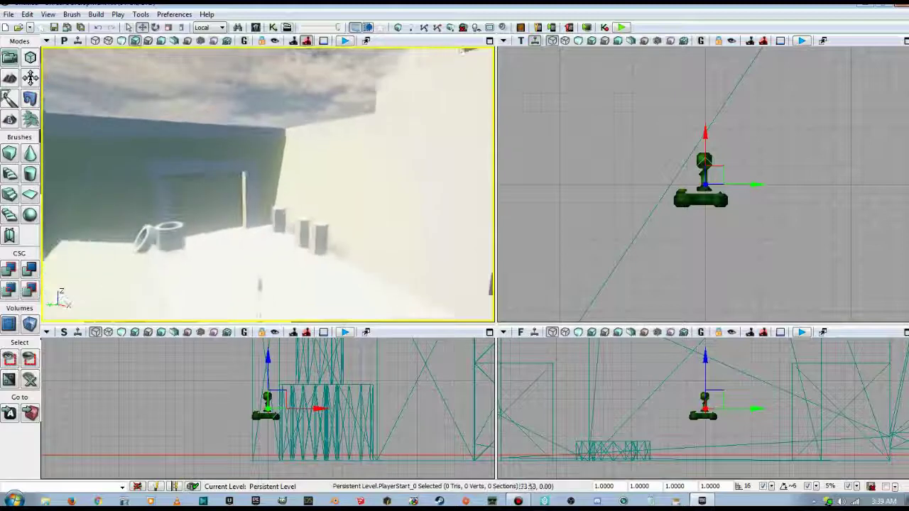
right_drag(296, 261, 255, 251)
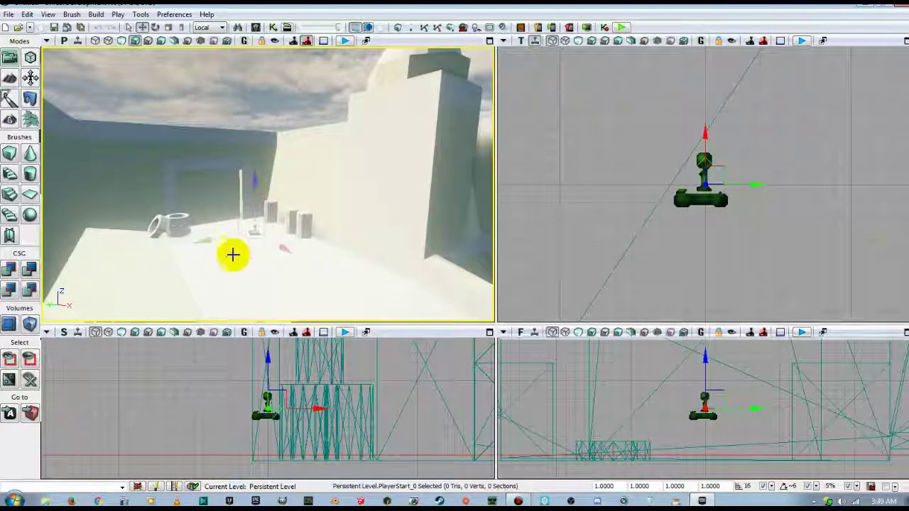
drag(231, 254, 198, 189)
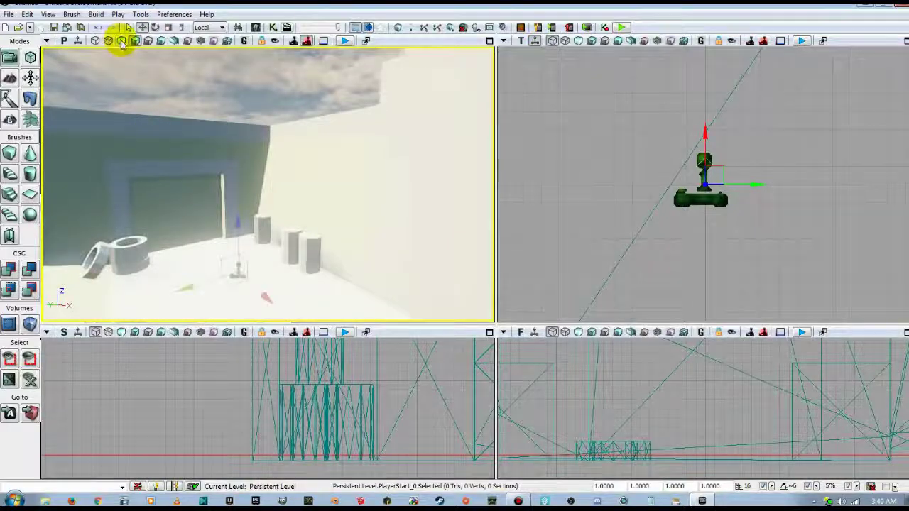
click(122, 40)
right_drag(290, 270, 290, 266)
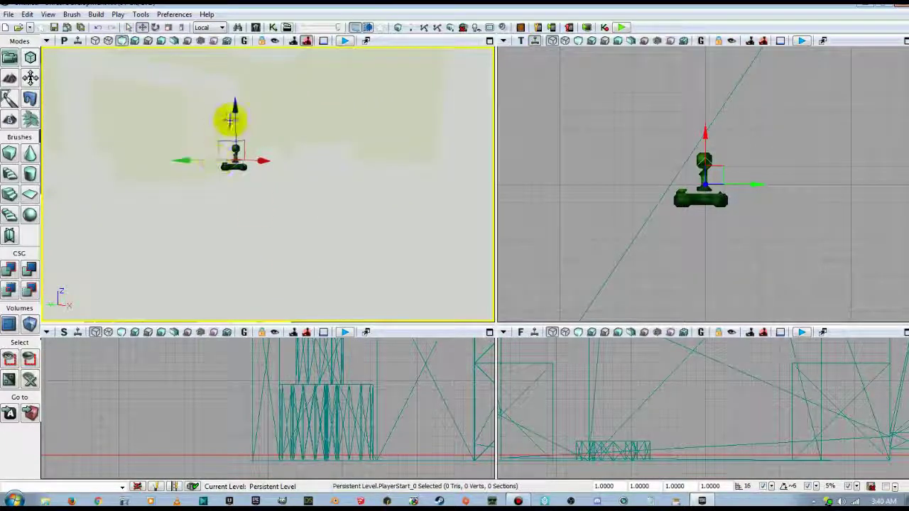
mouse_move(234, 106)
mouse_down()
mouse_move(233, 150)
mouse_move(235, 118)
mouse_up()
drag(258, 224, 273, 213)
click(135, 42)
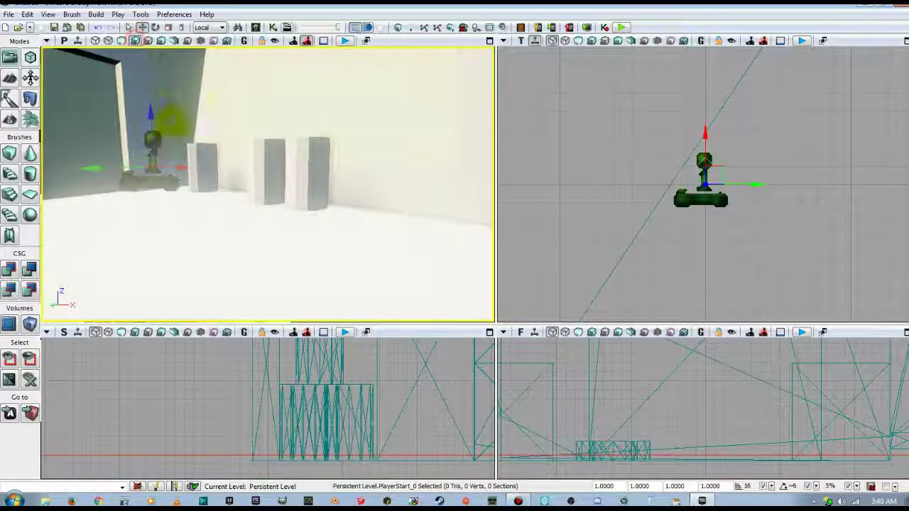
right_drag(405, 114, 408, 137)
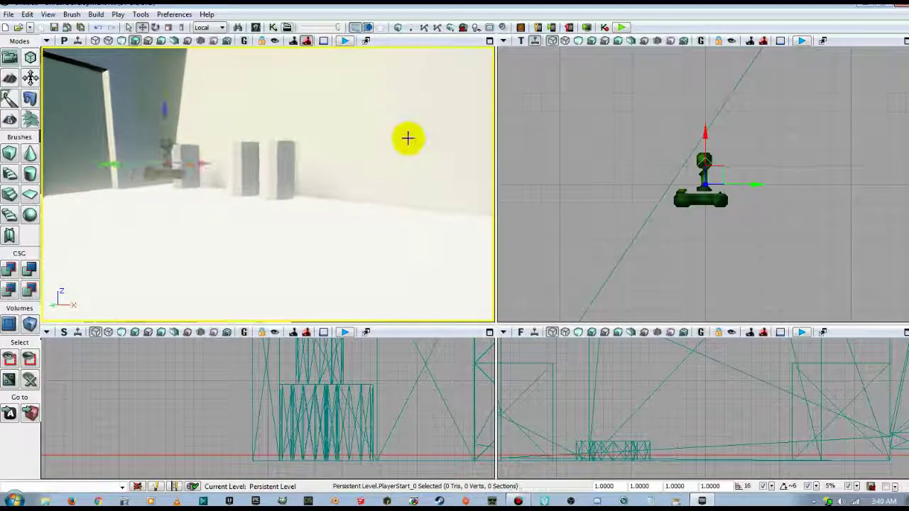
Step: Select the LightmassImportanceVolume, shift it slightly along X in the top view, and lower it in the front view to enclose the buildings vertically
scroll(615, 228, down, 10)
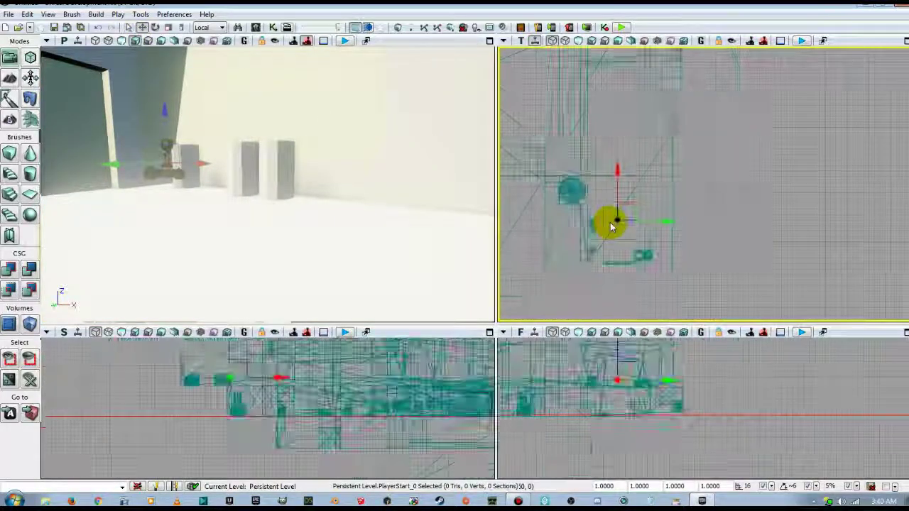
scroll(611, 225, down, 4)
right_drag(610, 204, 748, 235)
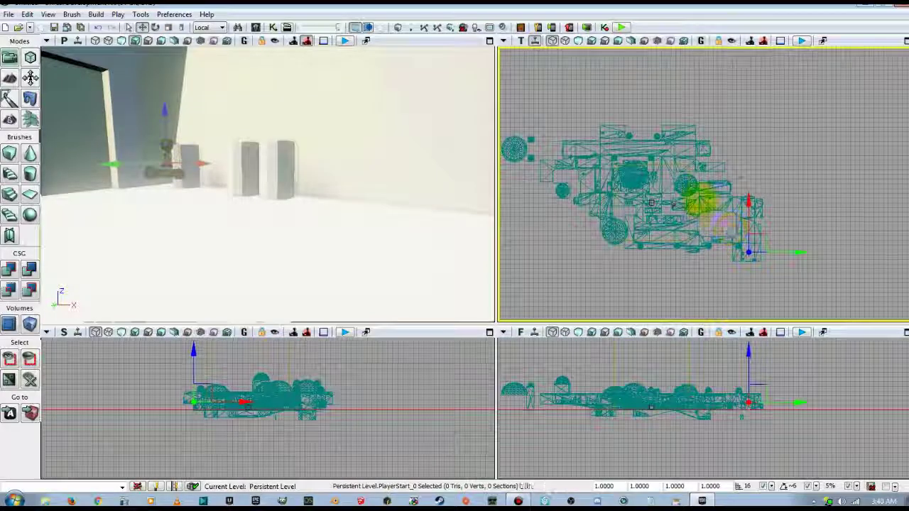
click(673, 165)
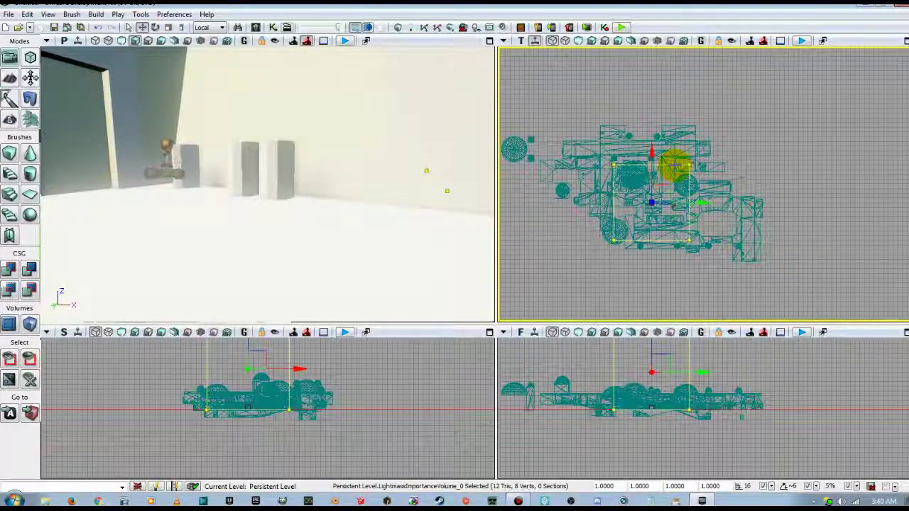
drag(777, 185, 801, 189)
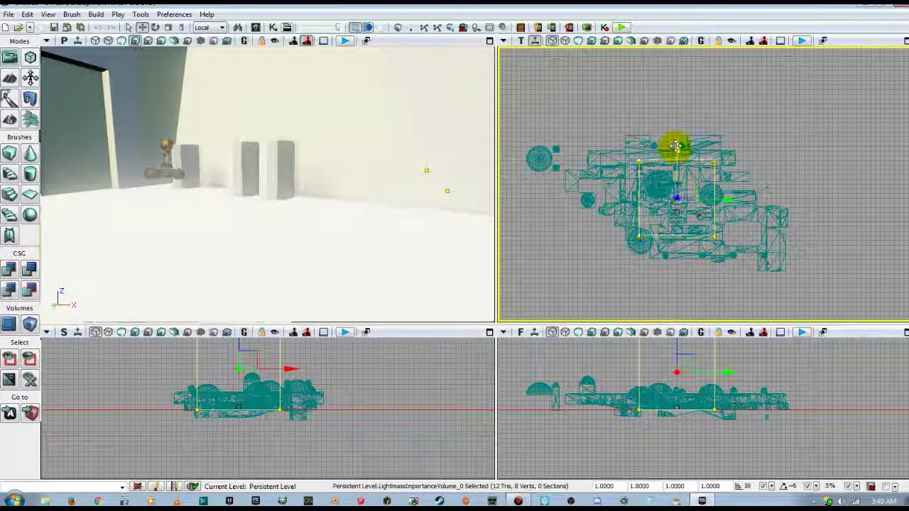
drag(676, 146, 676, 144)
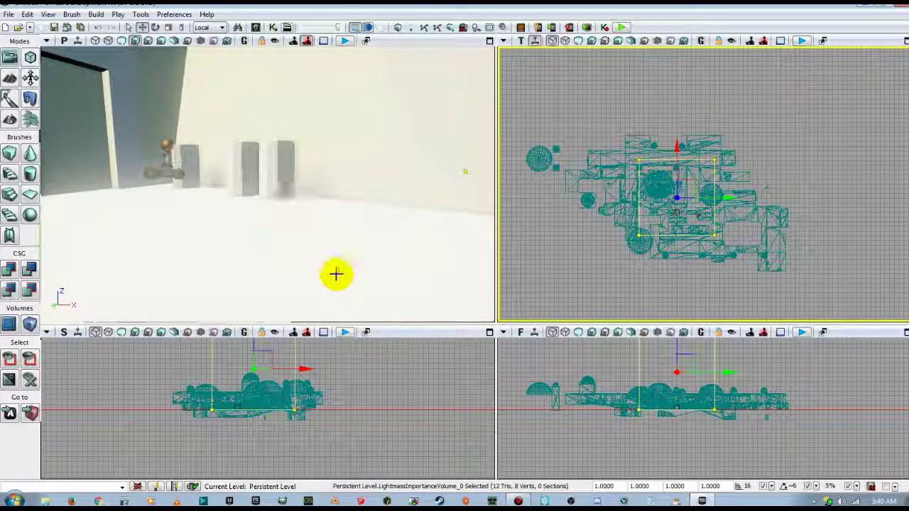
drag(586, 358, 638, 406)
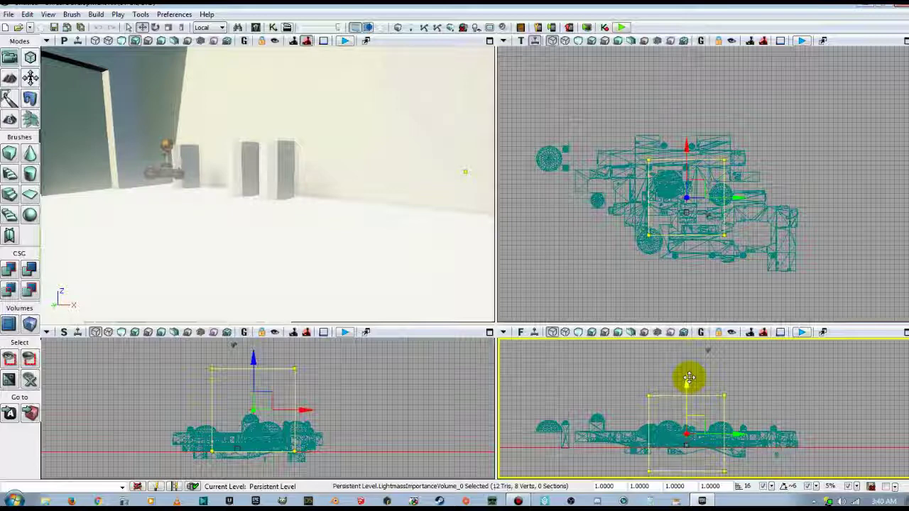
drag(689, 378, 769, 423)
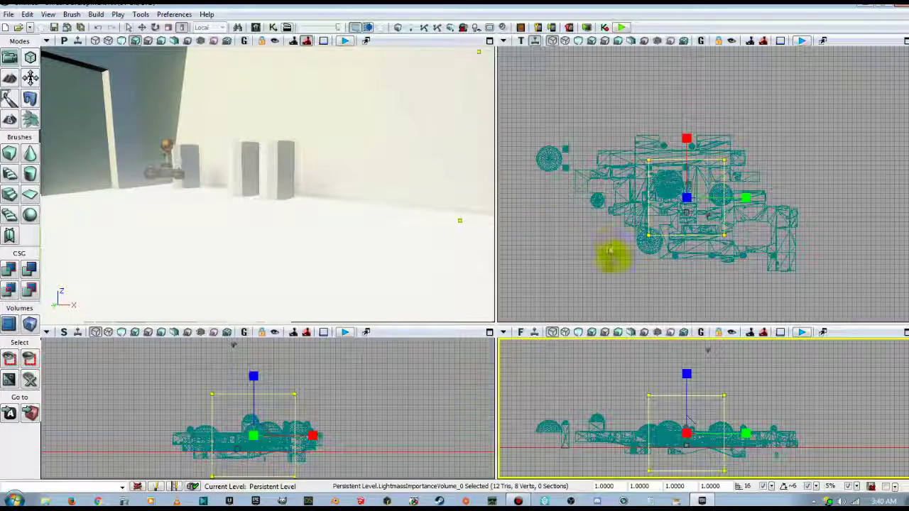
Step: Stretch the LightmassImportanceVolume along Y with non-uniform scaling and shift it to span the full length of the map
drag(749, 194, 767, 196)
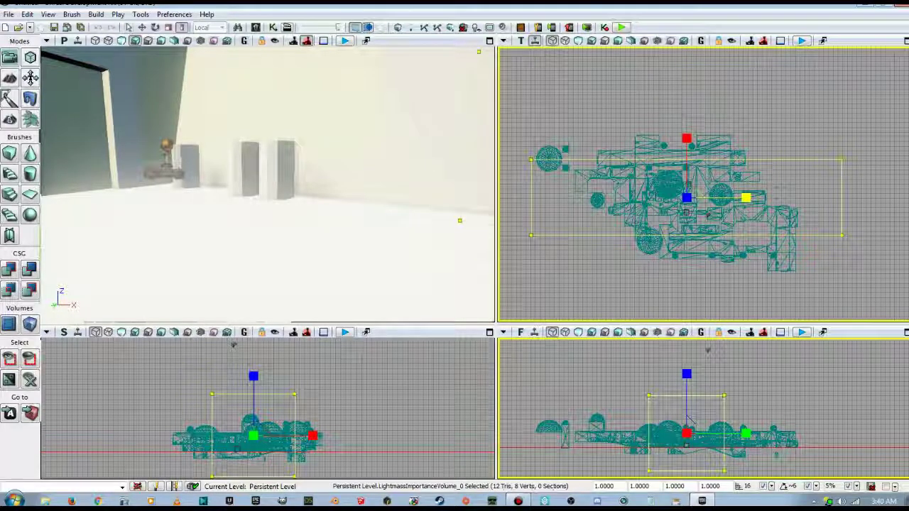
drag(745, 197, 730, 198)
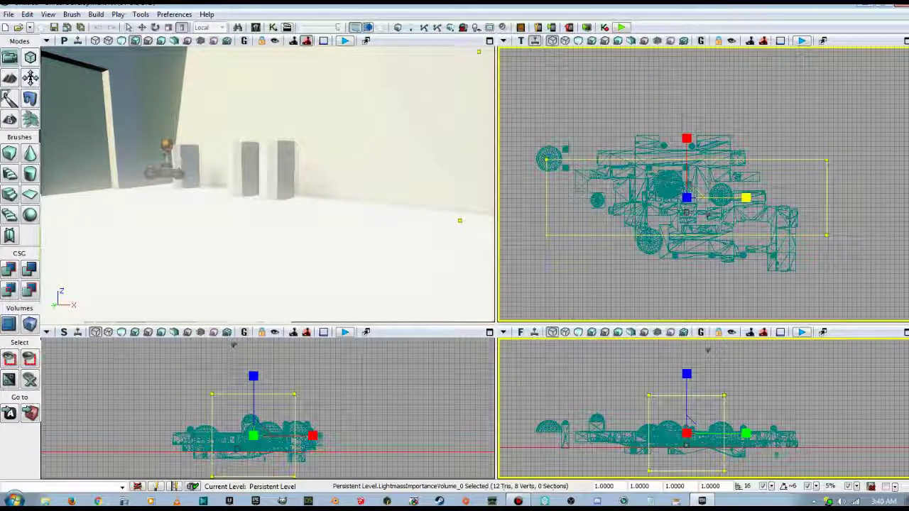
click(142, 27)
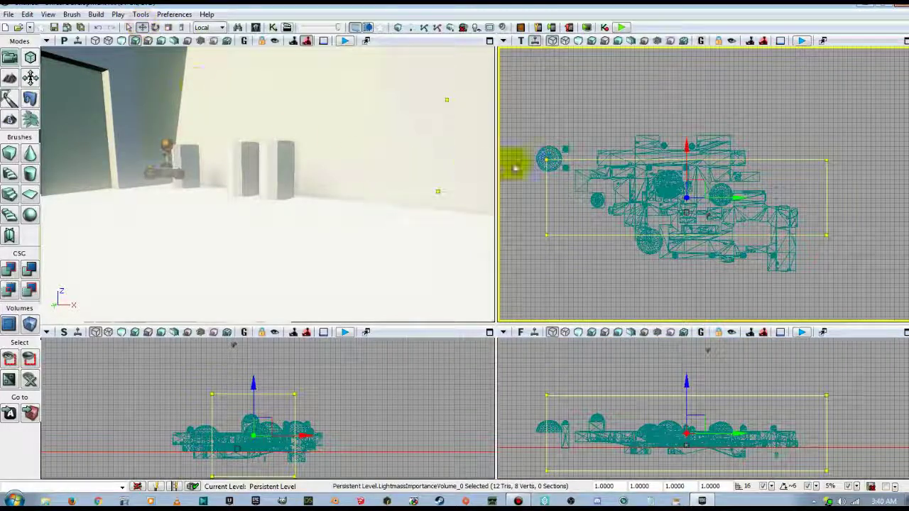
drag(736, 196, 727, 194)
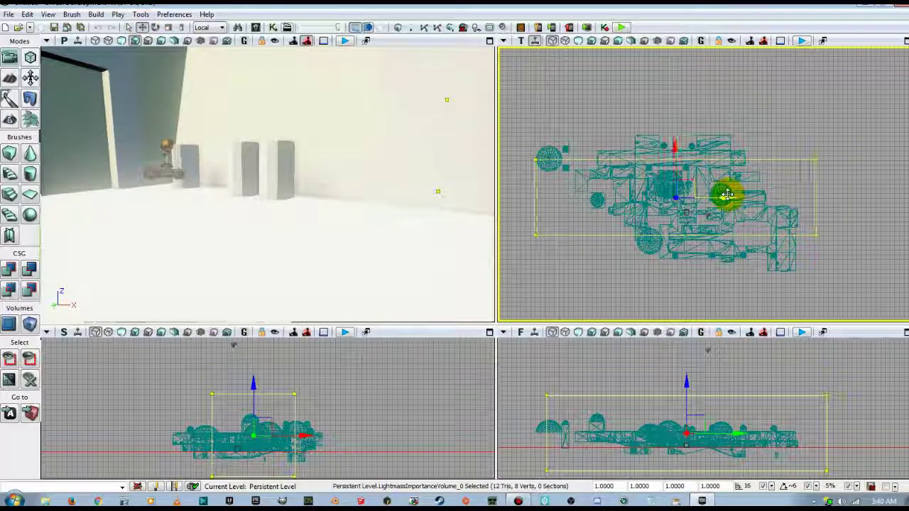
Step: Widen the LightmassImportanceVolume along X to cover the whole map, centre it over the mesh, and deselect it
click(182, 27)
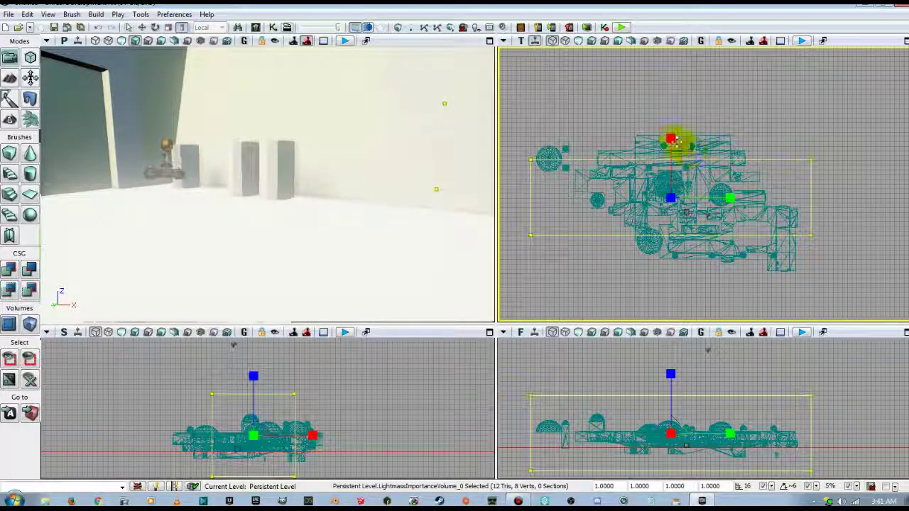
drag(673, 138, 672, 114)
click(142, 27)
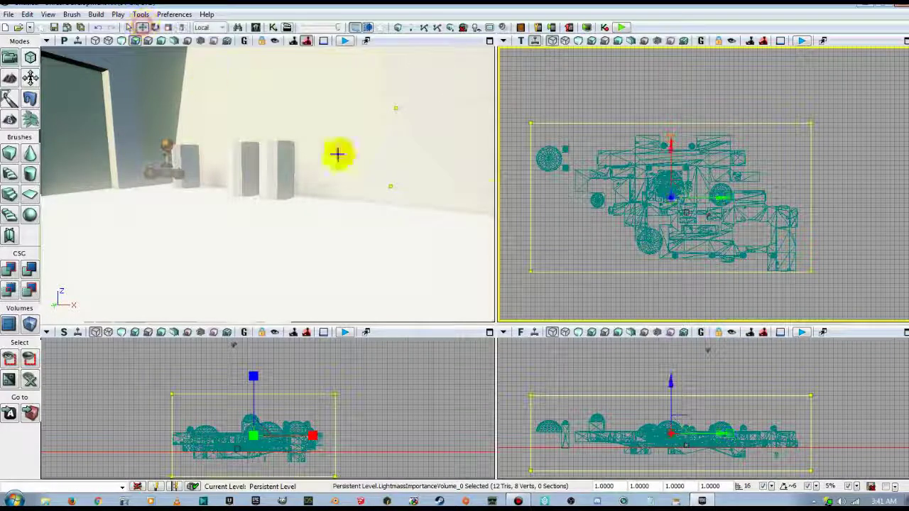
drag(670, 144, 670, 148)
drag(584, 370, 602, 355)
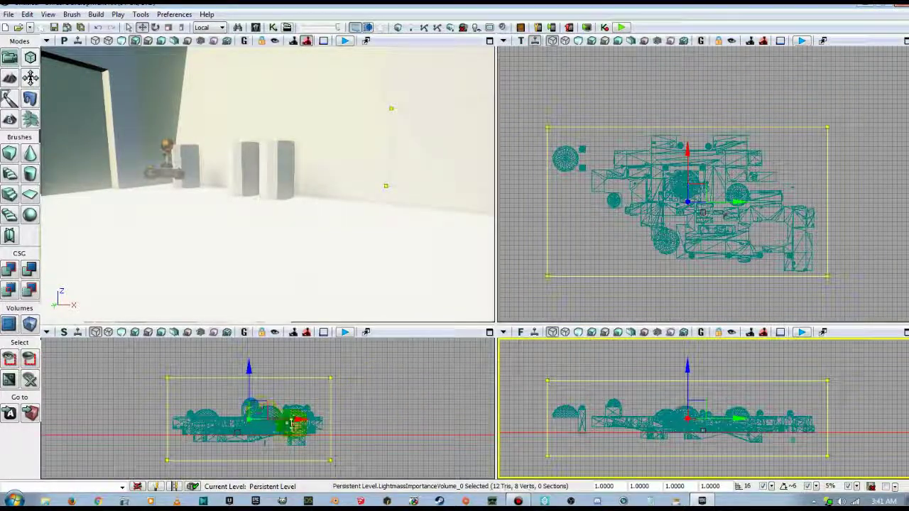
drag(390, 244, 390, 254)
click(520, 299)
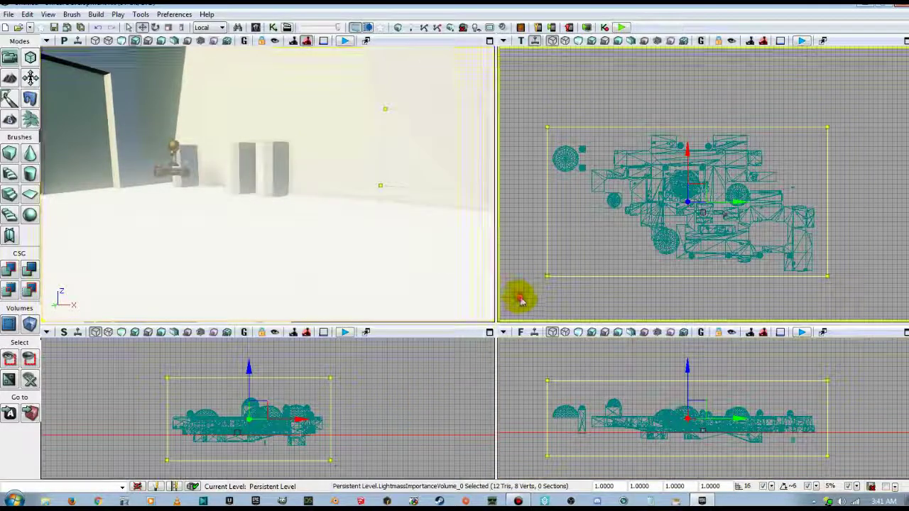
drag(241, 211, 235, 176)
Step: Open the World Properties and set Kill Z to -2000 in the Zone Info settings
click(47, 14)
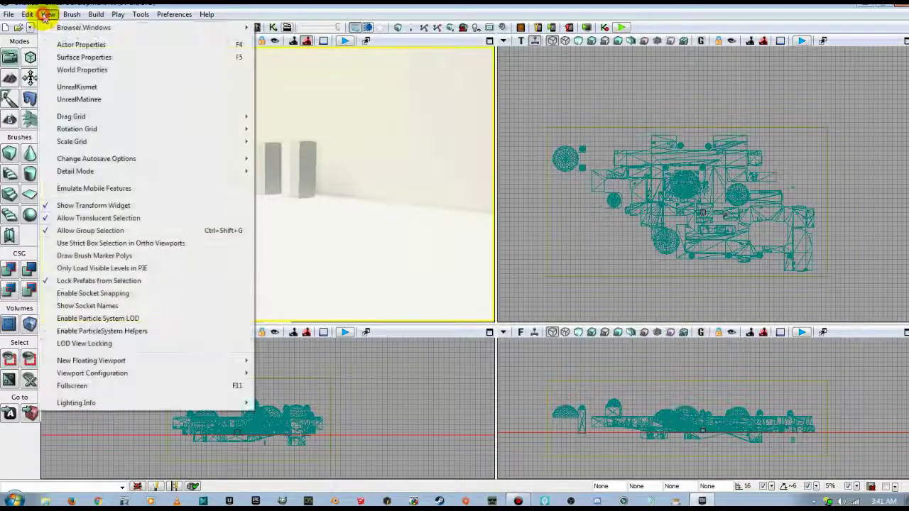
click(65, 72)
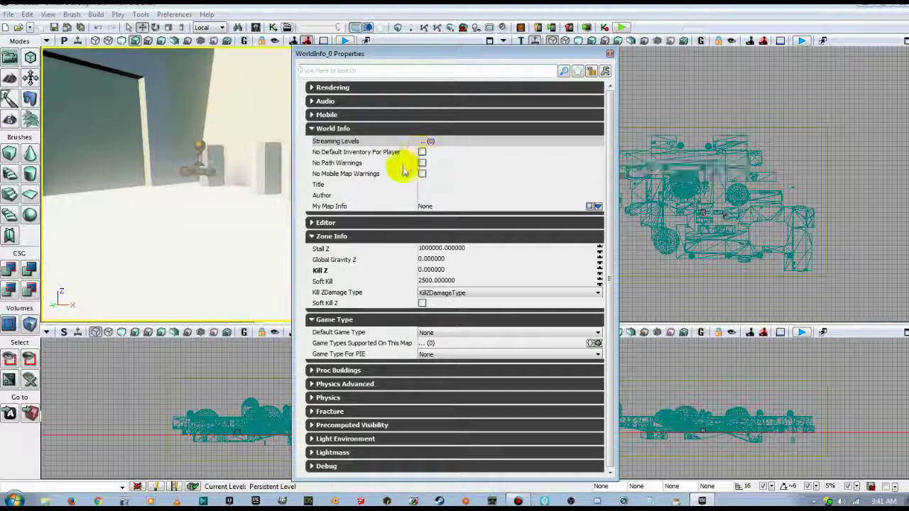
click(450, 271)
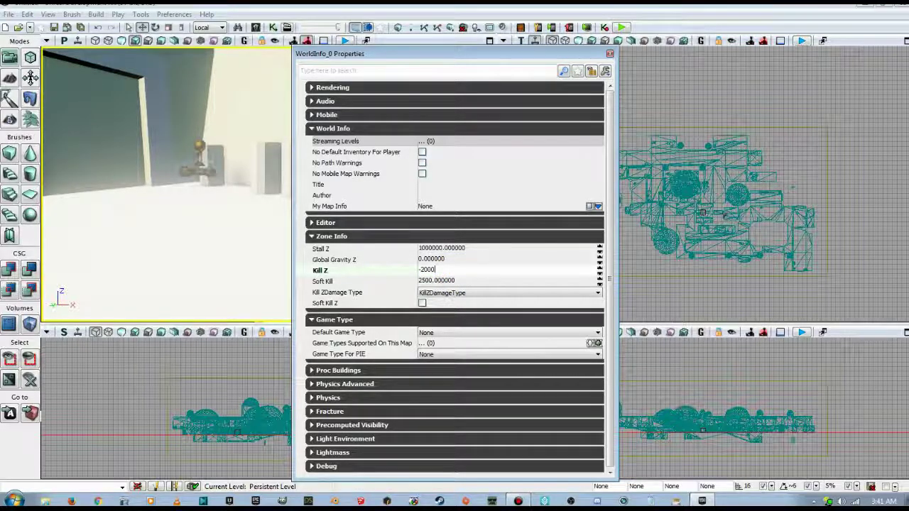
text(-2000)
key(Return)
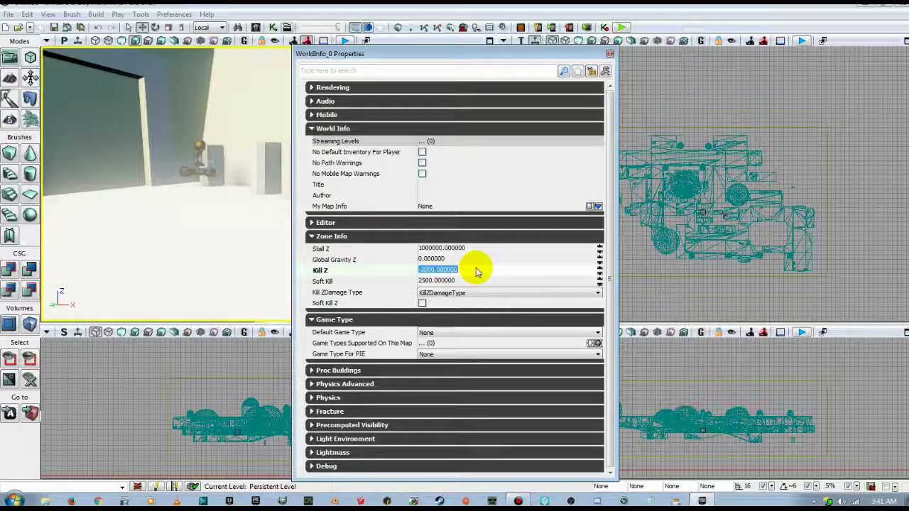
Step: Set Default Game Type and Game Type For PIE to UTDeathmatch and add two entries to Game Types Supported On This Map
click(435, 334)
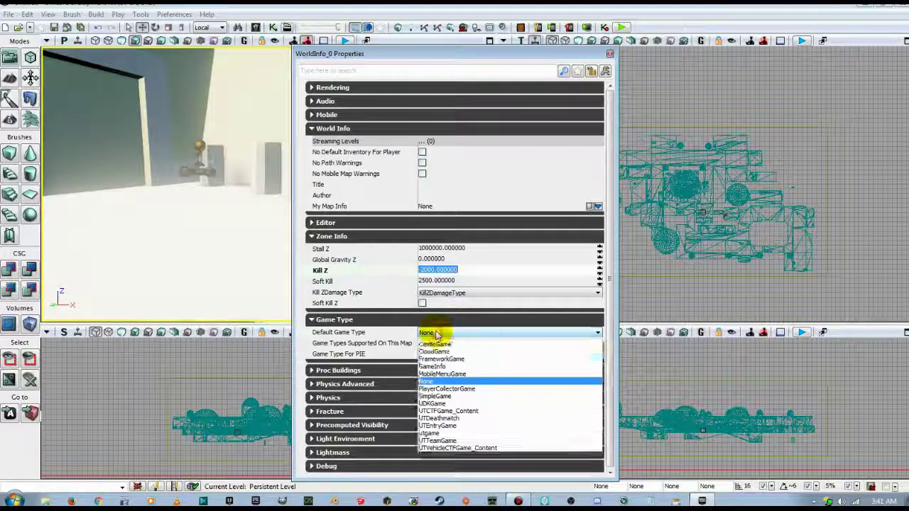
click(438, 424)
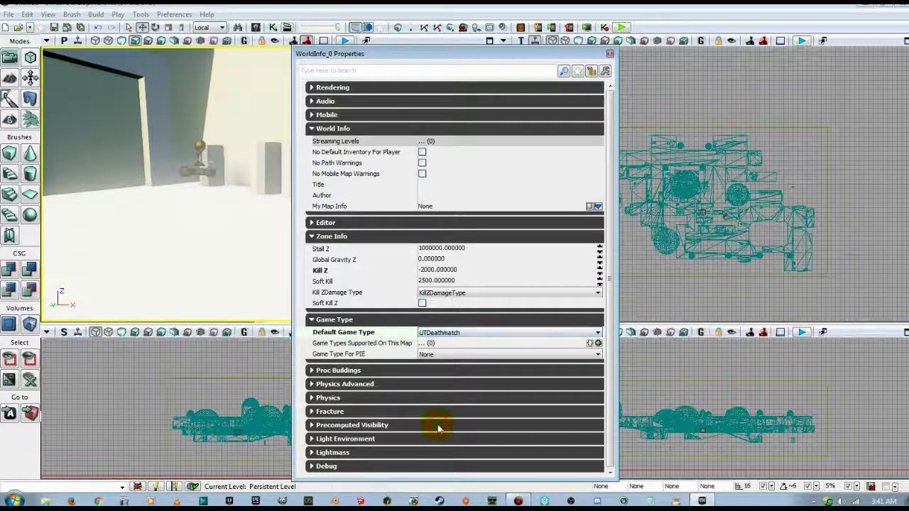
click(431, 355)
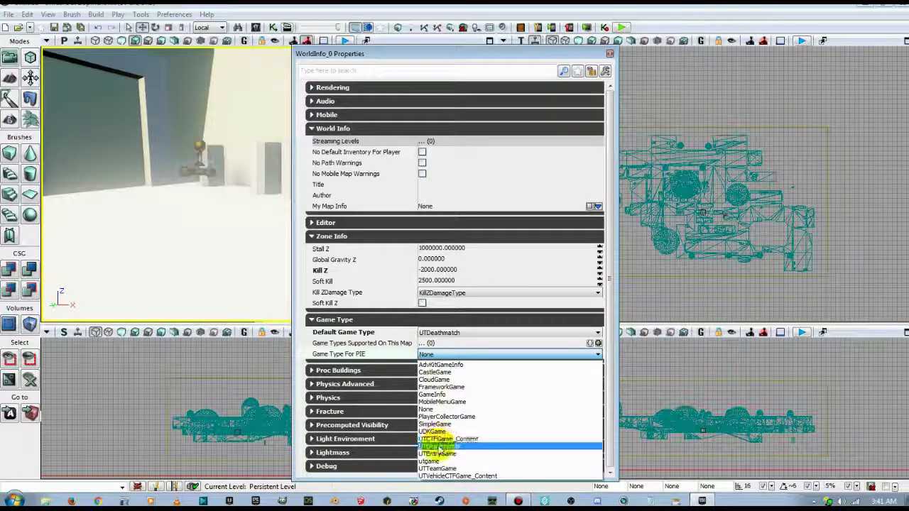
click(438, 446)
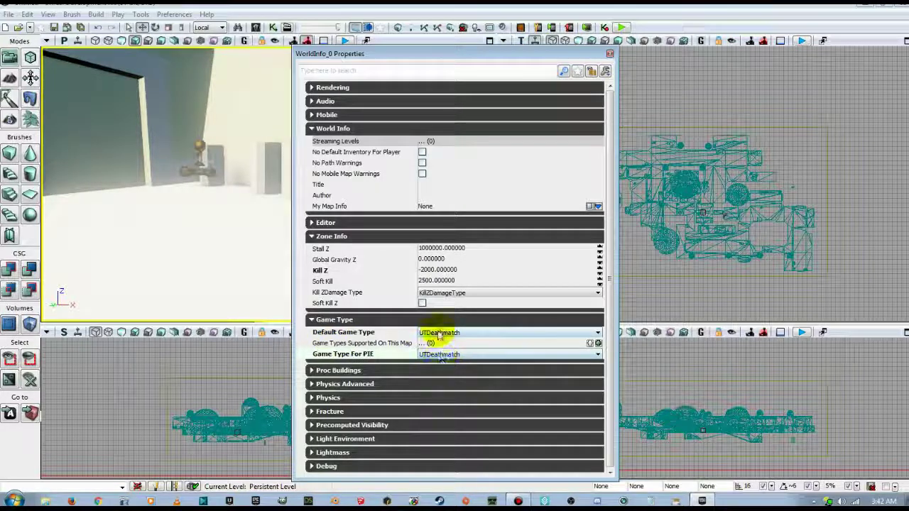
click(599, 344)
click(599, 344)
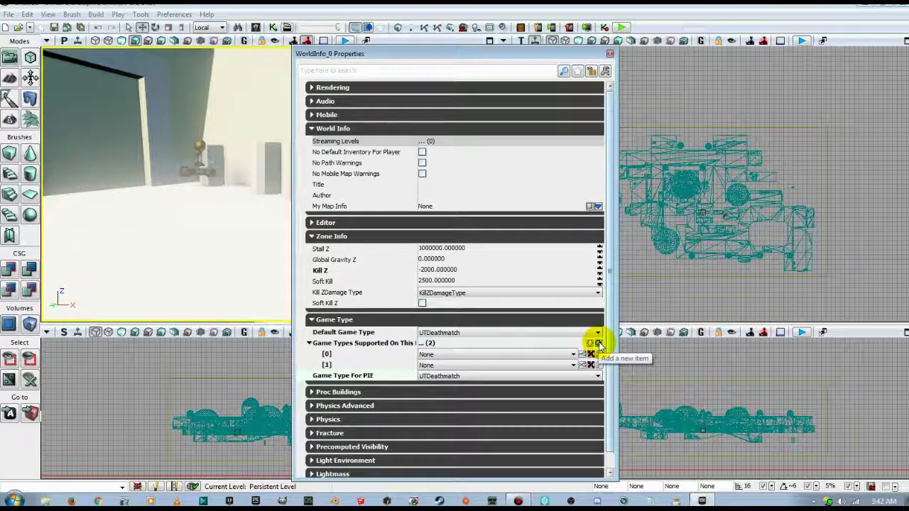
Step: Set the two Game Types Supported On This Map entries to UTDeathmatch and UTTeamGame
click(450, 355)
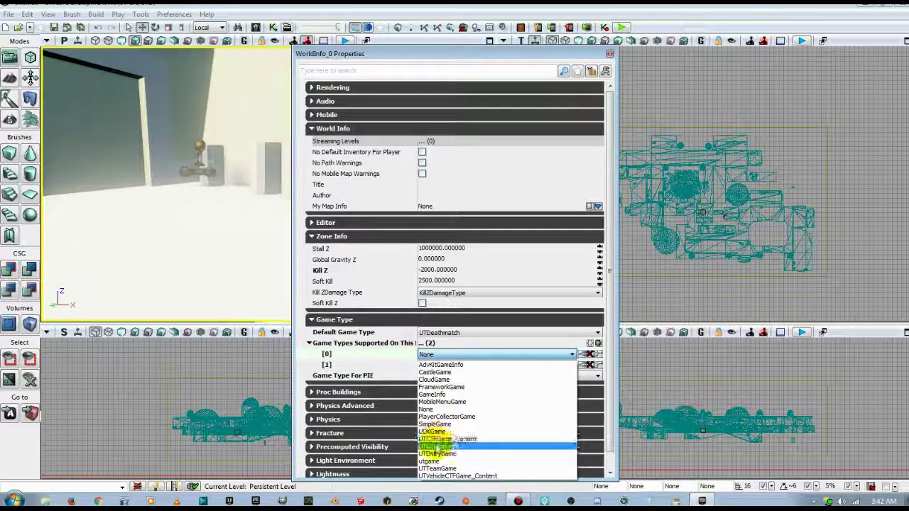
click(438, 447)
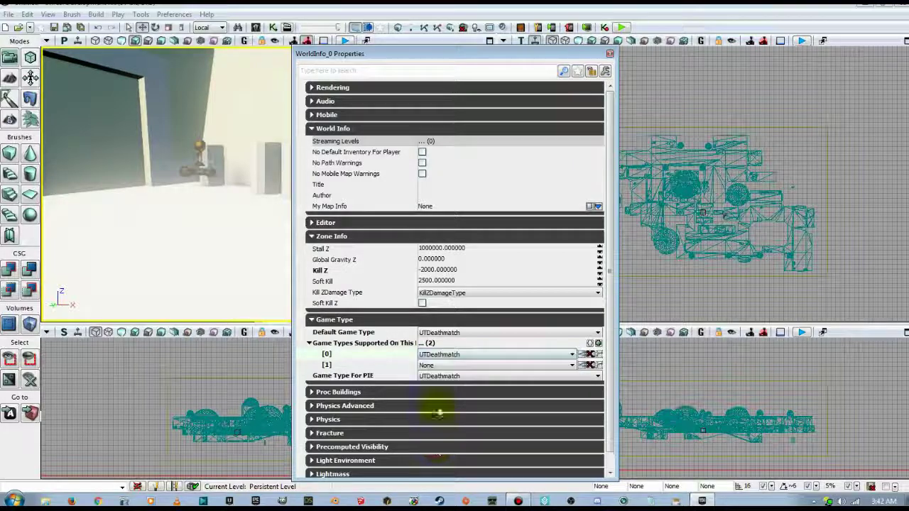
click(439, 365)
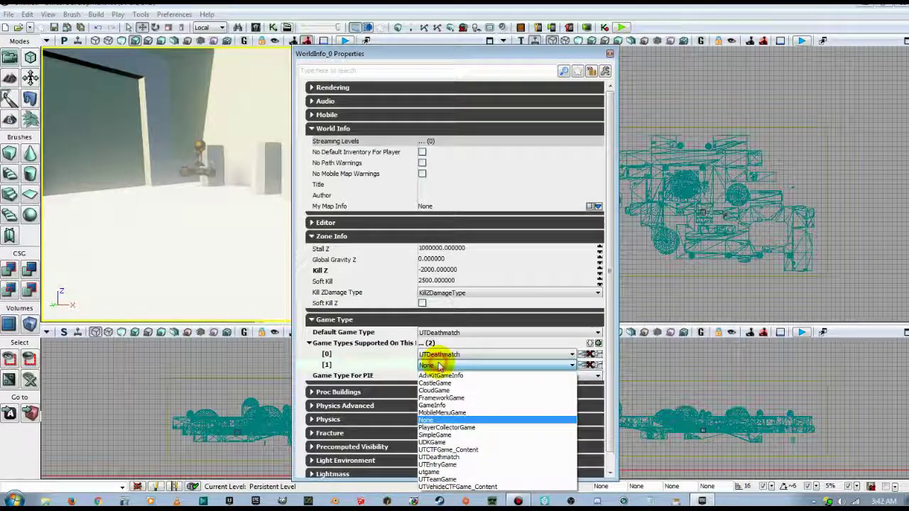
click(441, 482)
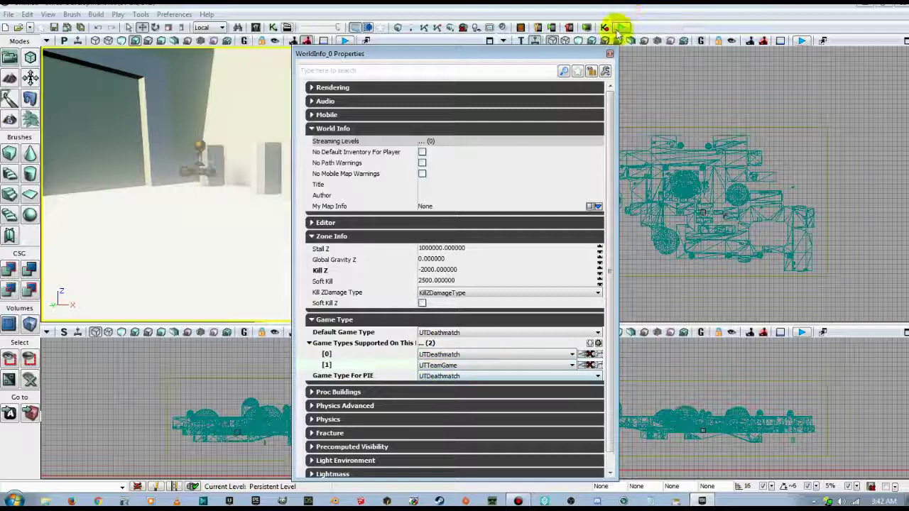
Step: Switch Game Type For PIE to UTTeamGame and back to UTDeathmatch
click(436, 376)
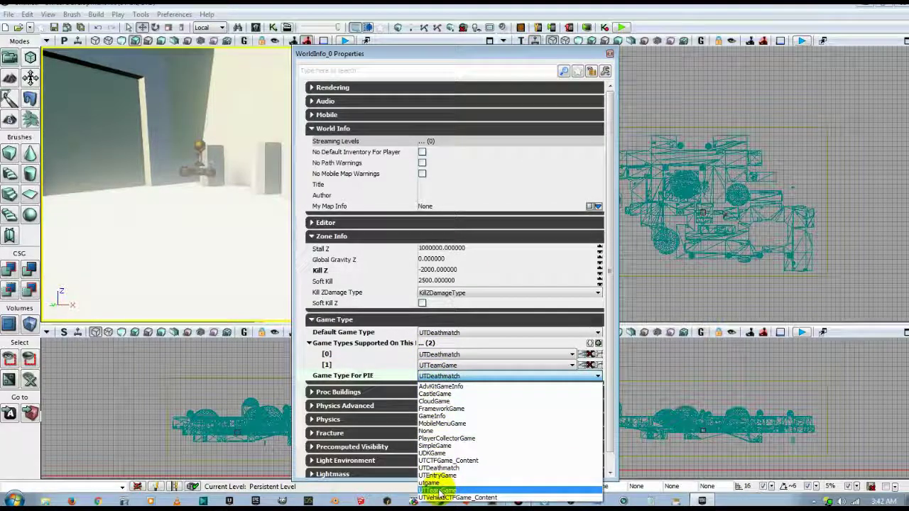
click(438, 490)
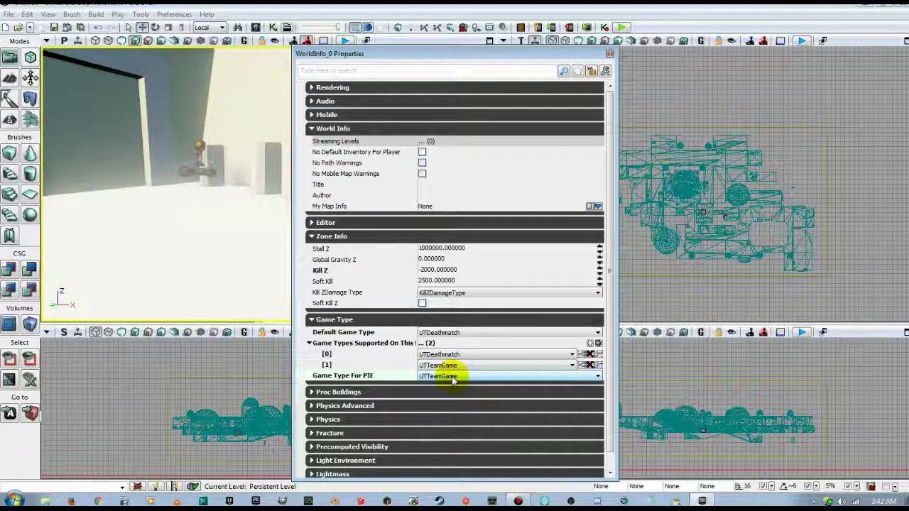
click(452, 378)
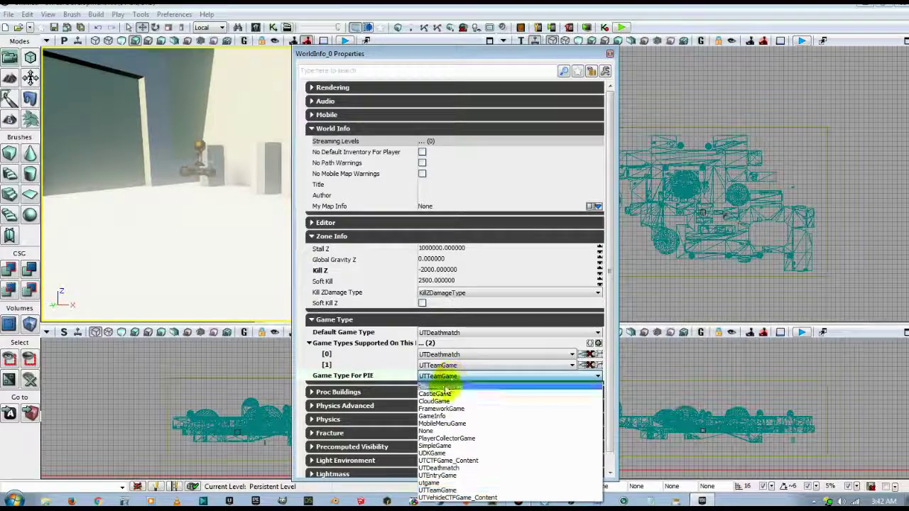
click(434, 468)
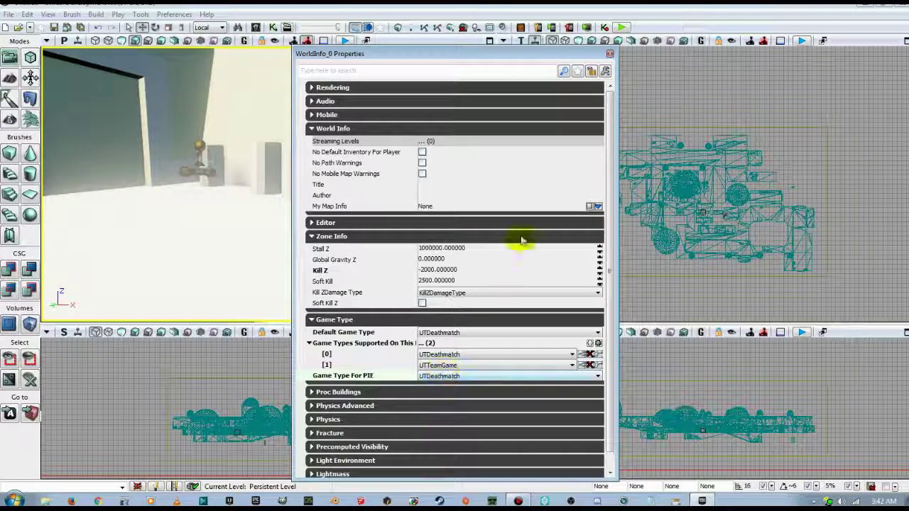
Step: Leave the World Properties, build the level's lighting, and dismiss the Swarm Agent, Map Check and Lighting Results windows
click(611, 56)
drag(400, 194, 397, 192)
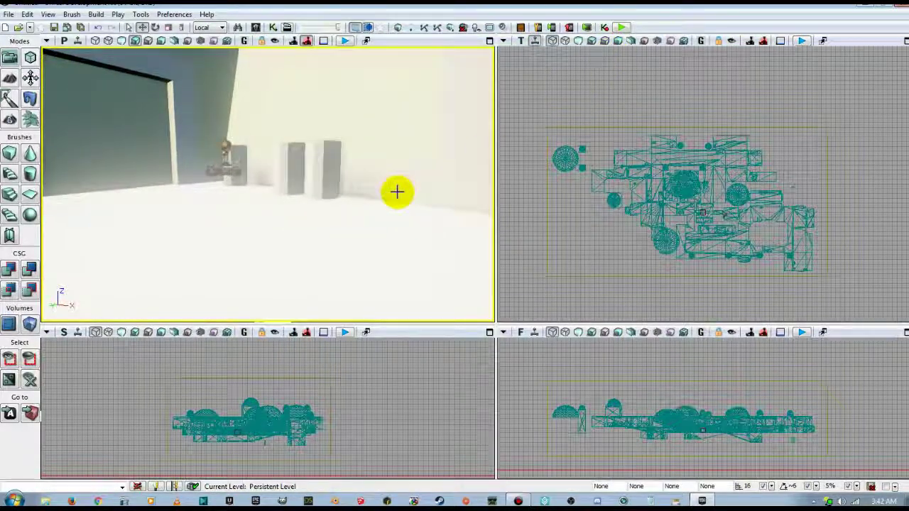
click(451, 28)
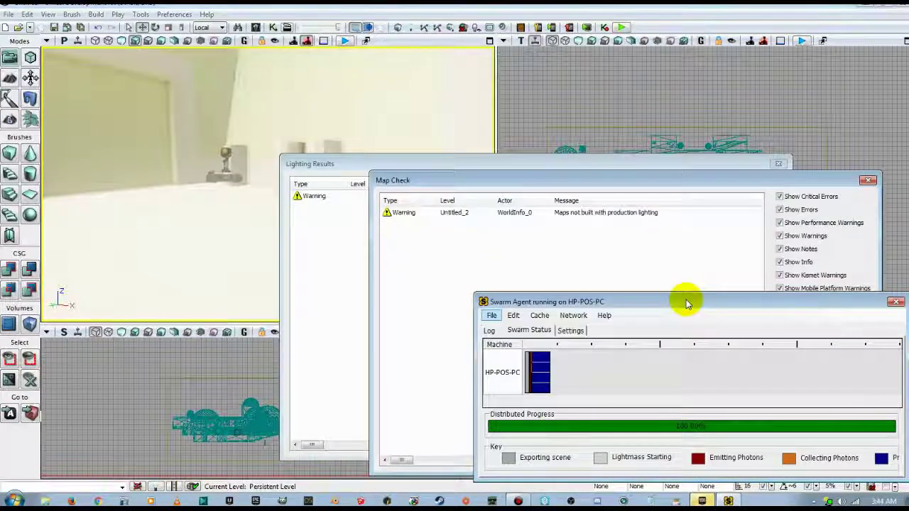
click(896, 302)
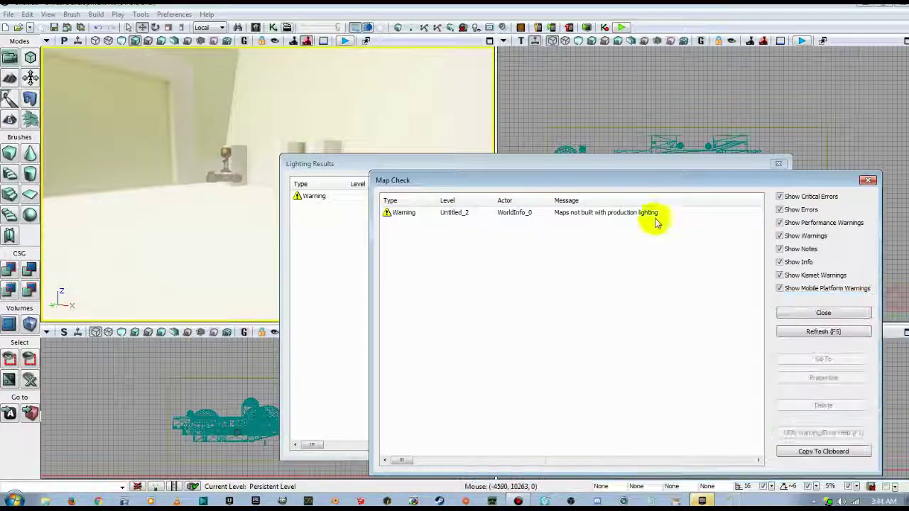
click(868, 180)
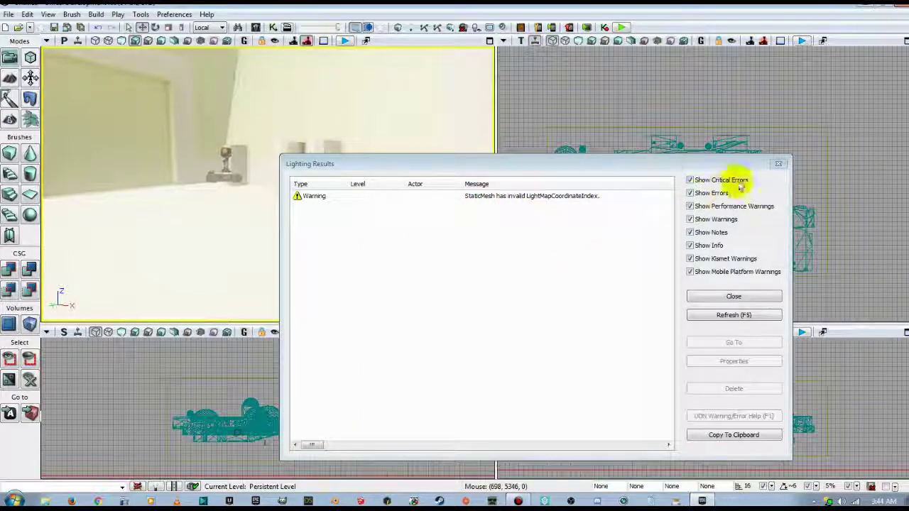
click(780, 165)
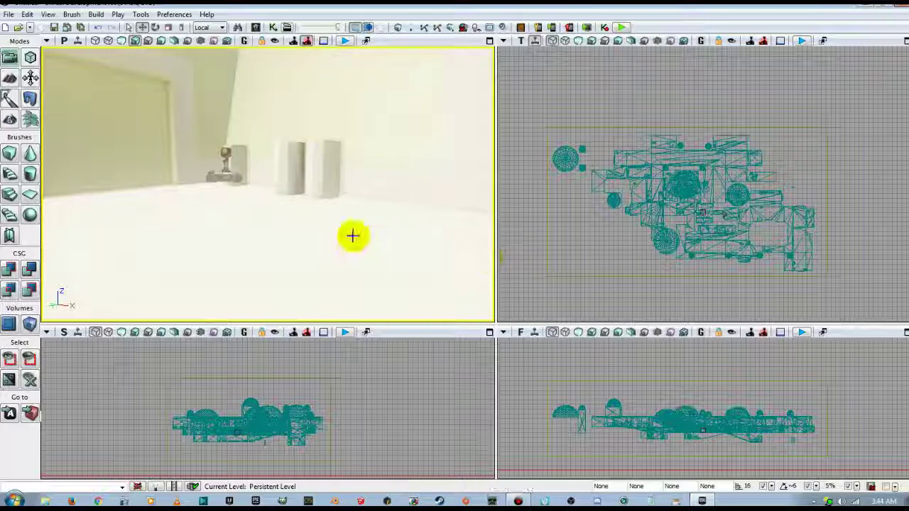
Step: Playtest the level in an editor preview, walking through its streets and interiors to judge the map's scale and collision, and exit the preview
drag(351, 236, 427, 211)
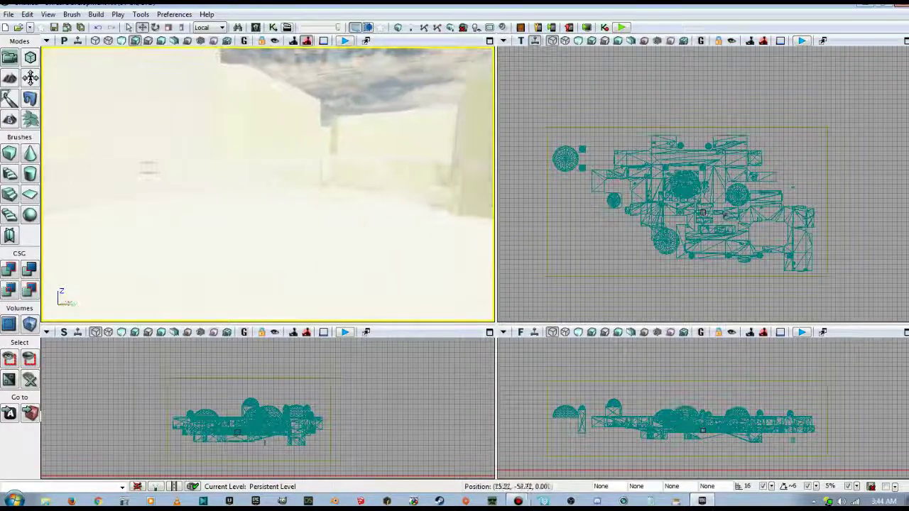
click(620, 27)
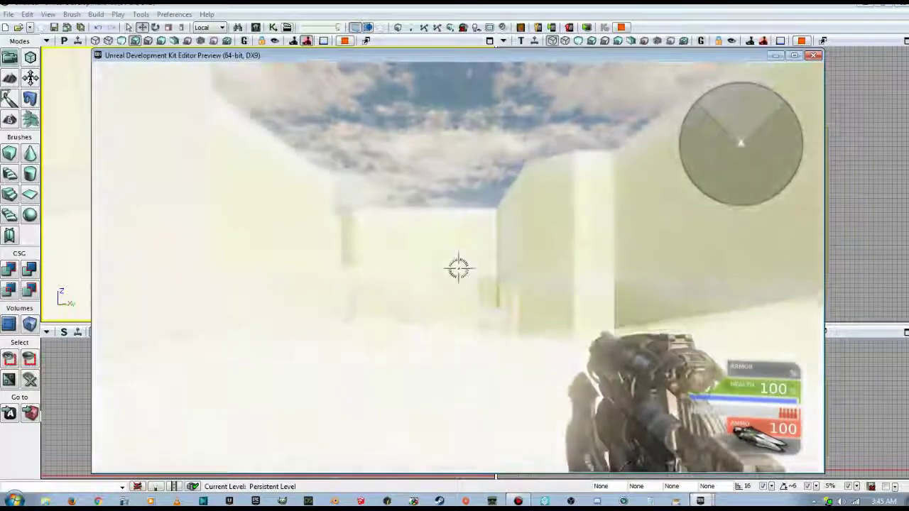
key(w)
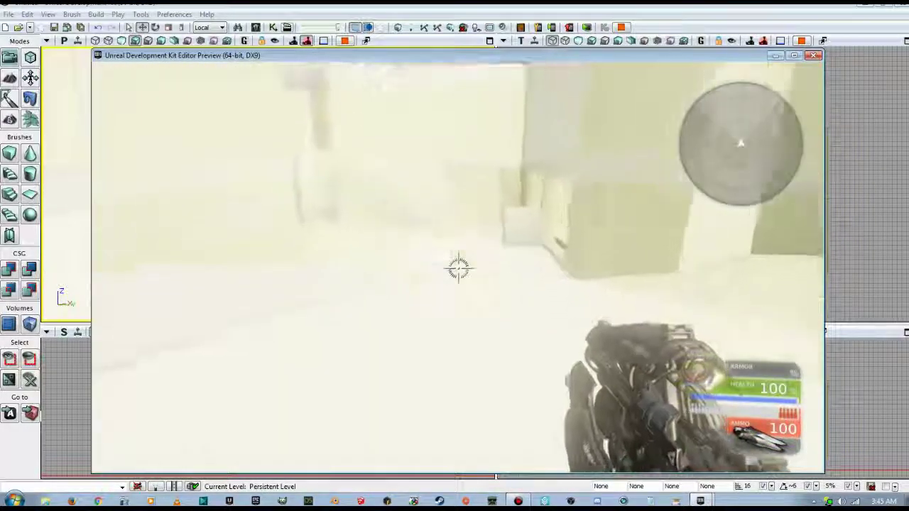
key(w)
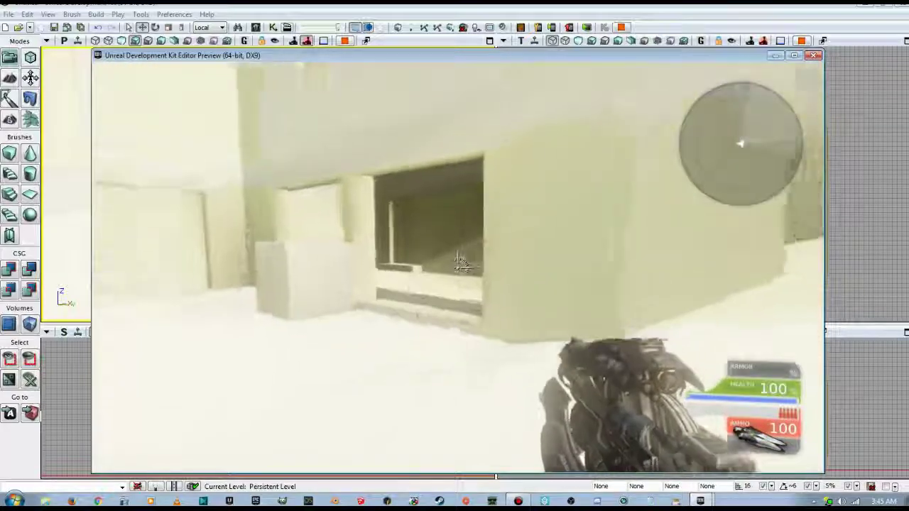
key(w)
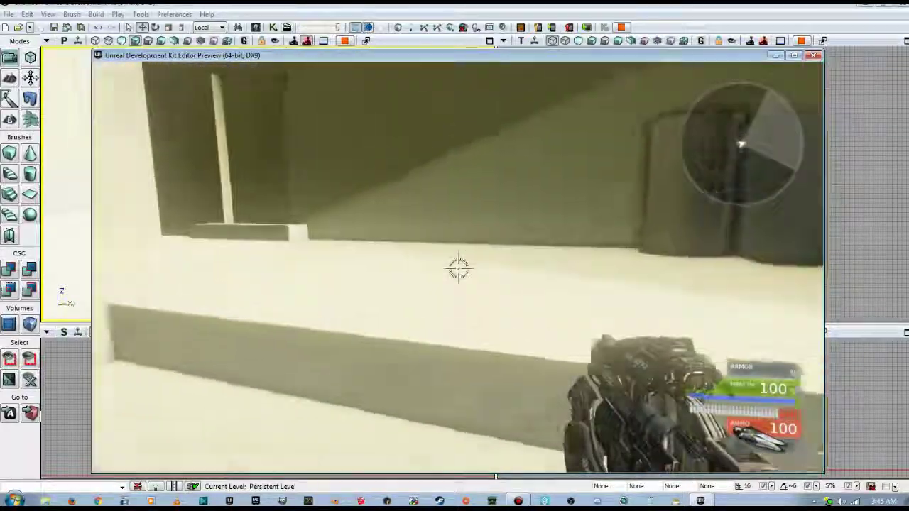
key(w)
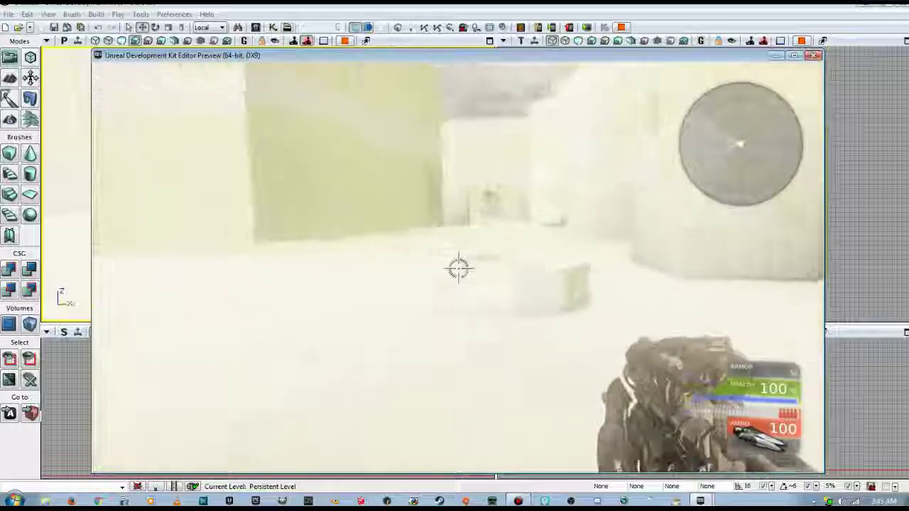
key(w)
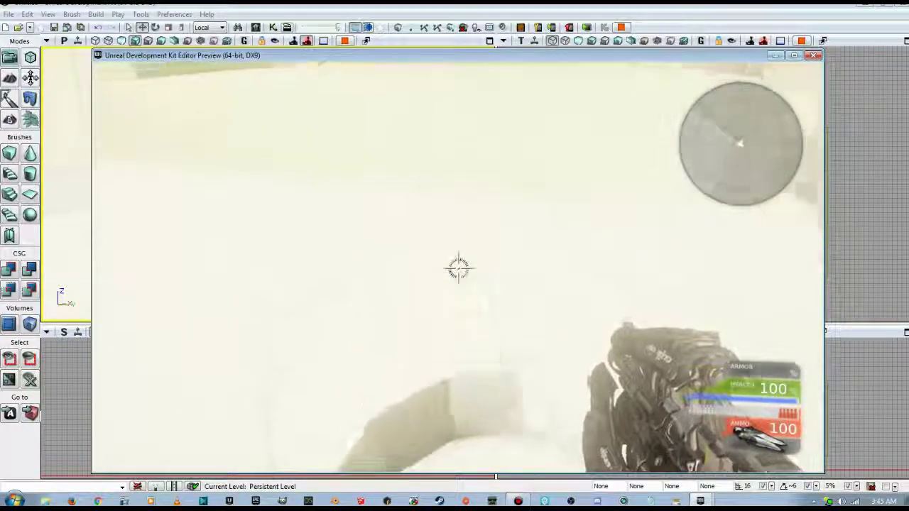
key(w)
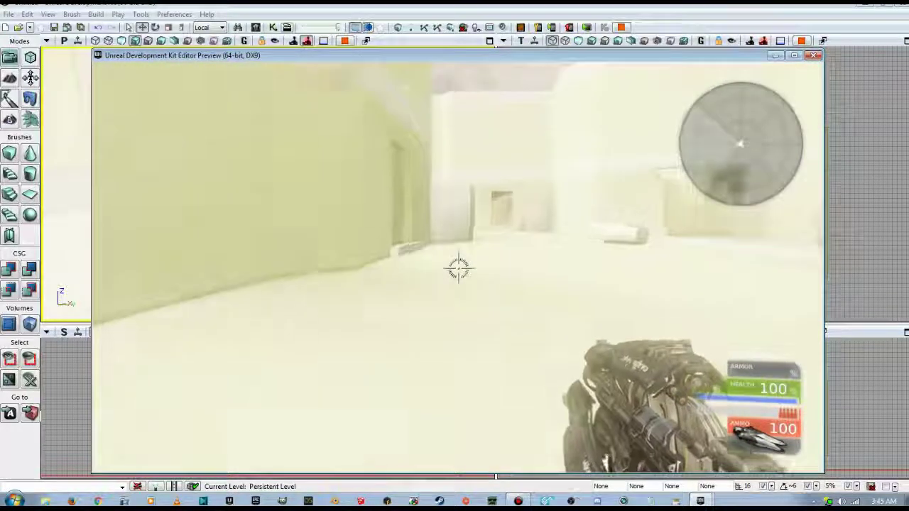
key(w)
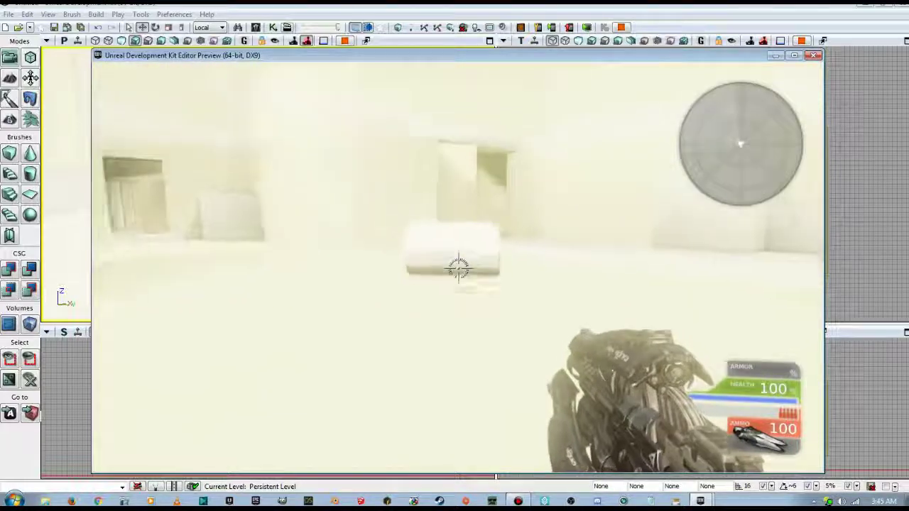
key(w)
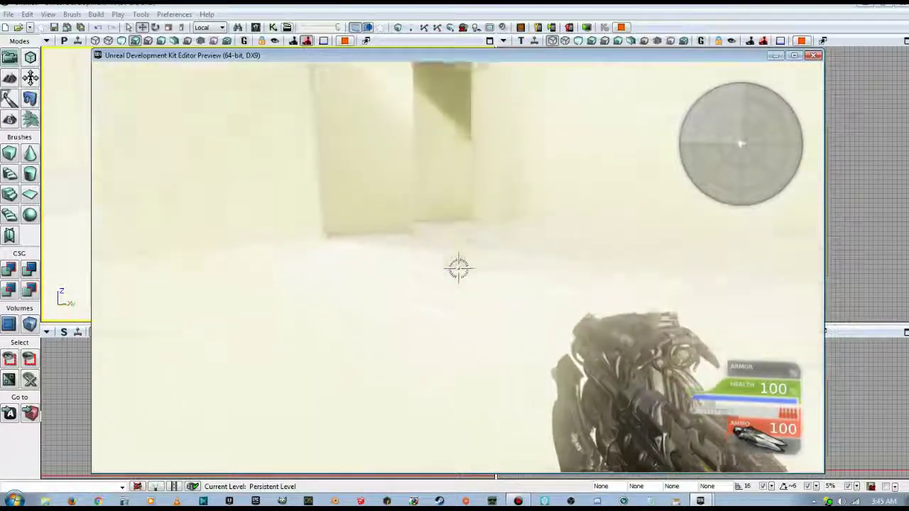
key(w)
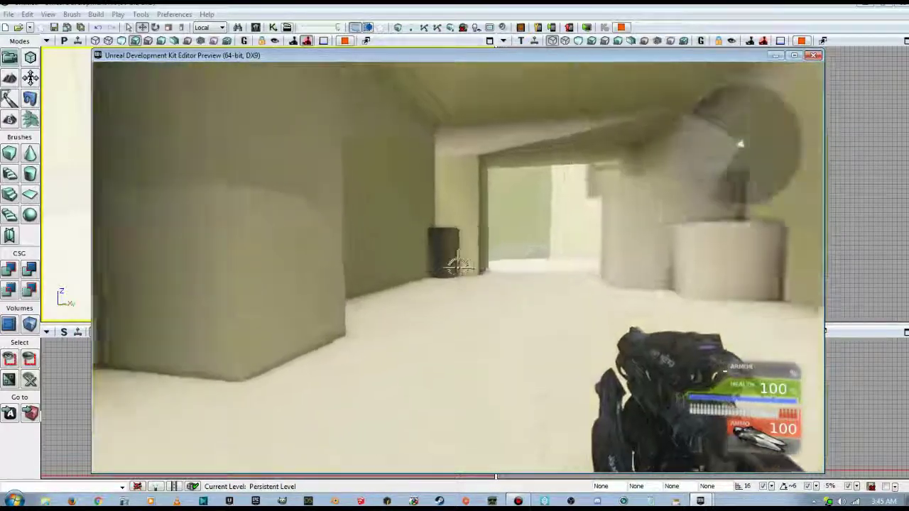
key(w)
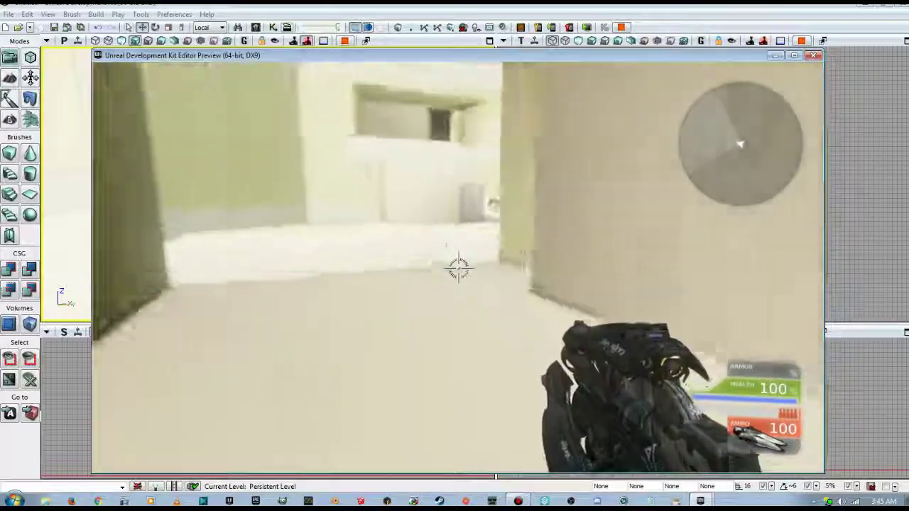
key(w)
key(Escape)
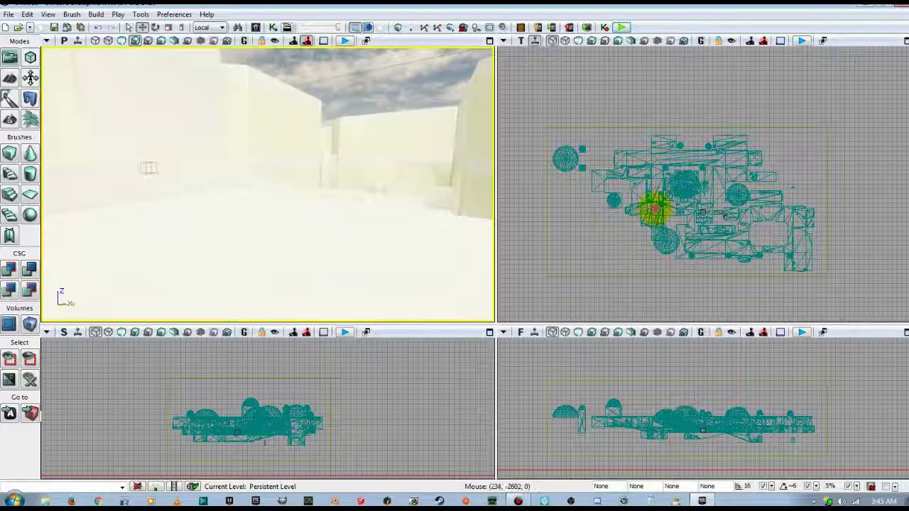
Step: Scale the InDust_1 static mesh uniformly to 0.6
click(653, 207)
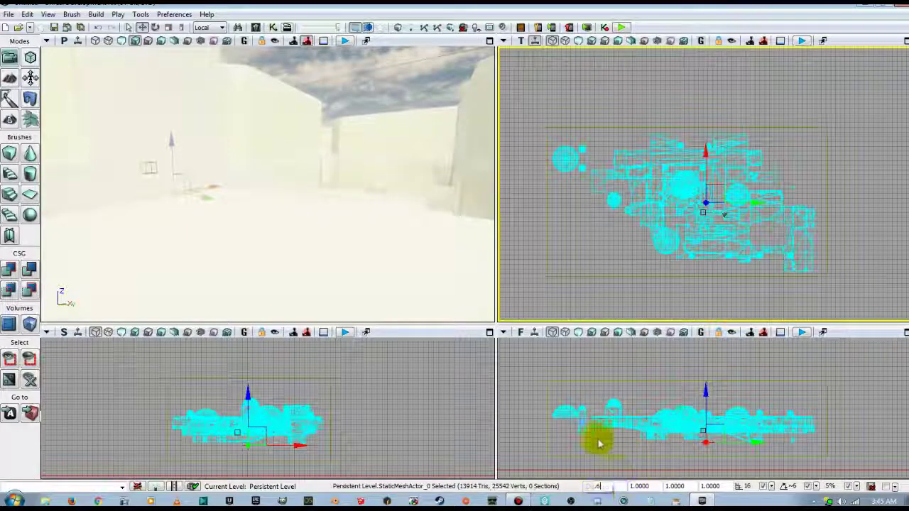
key(Return)
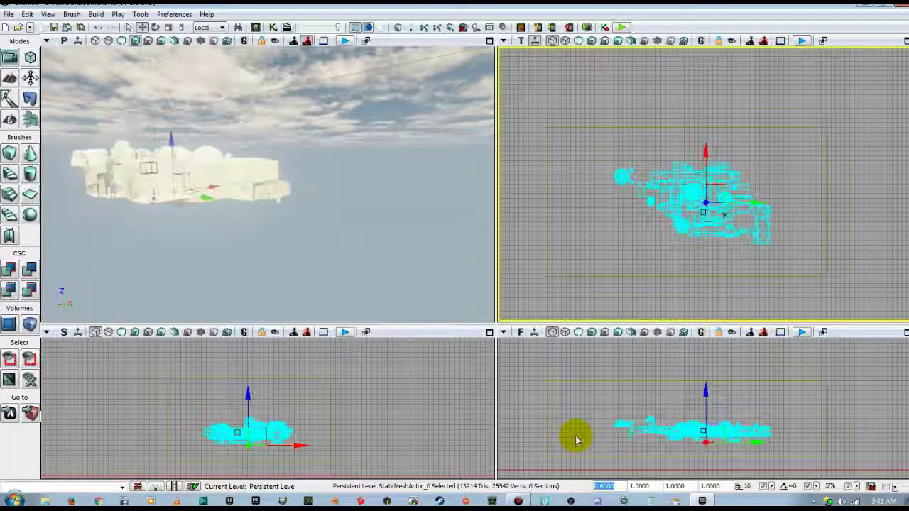
Step: Select the PlayerStart from the Scene actor list and focus the viewports on it
scroll(628, 430, up, 8)
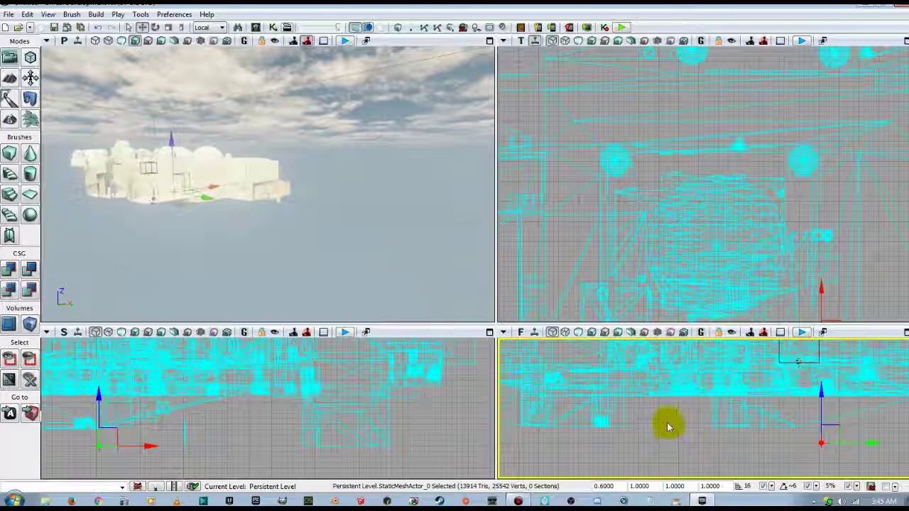
scroll(668, 426, down, 6)
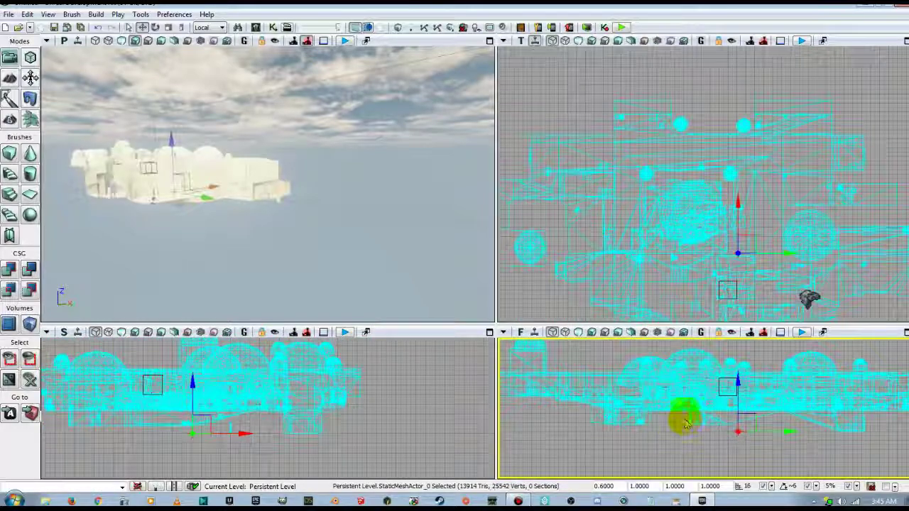
drag(727, 277, 636, 186)
scroll(637, 201, down, 4)
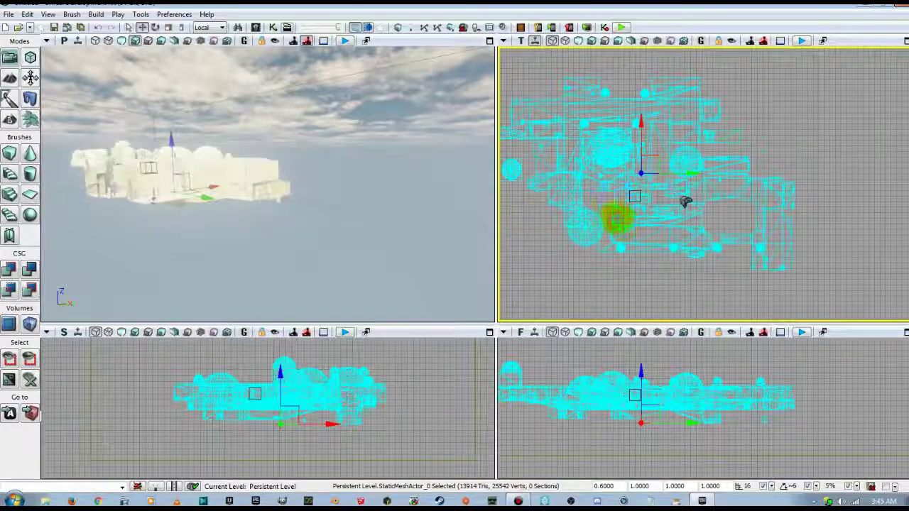
click(256, 26)
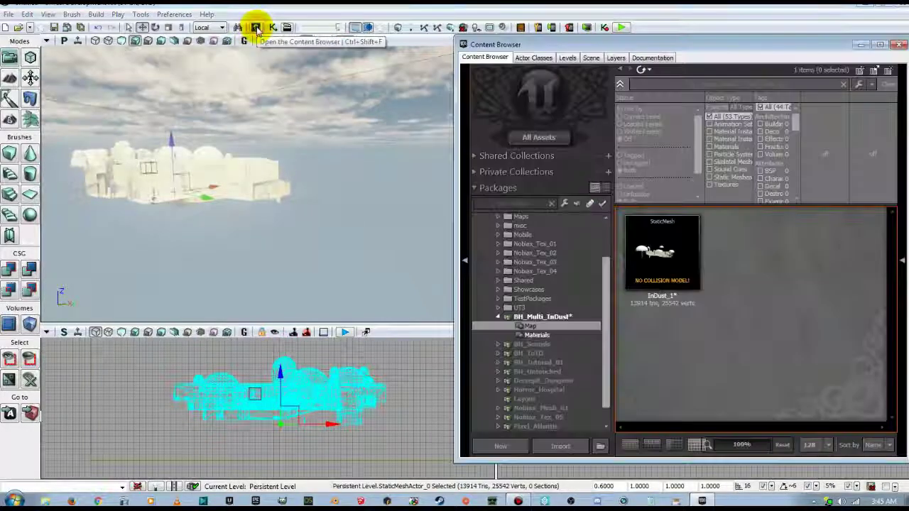
click(591, 58)
click(511, 222)
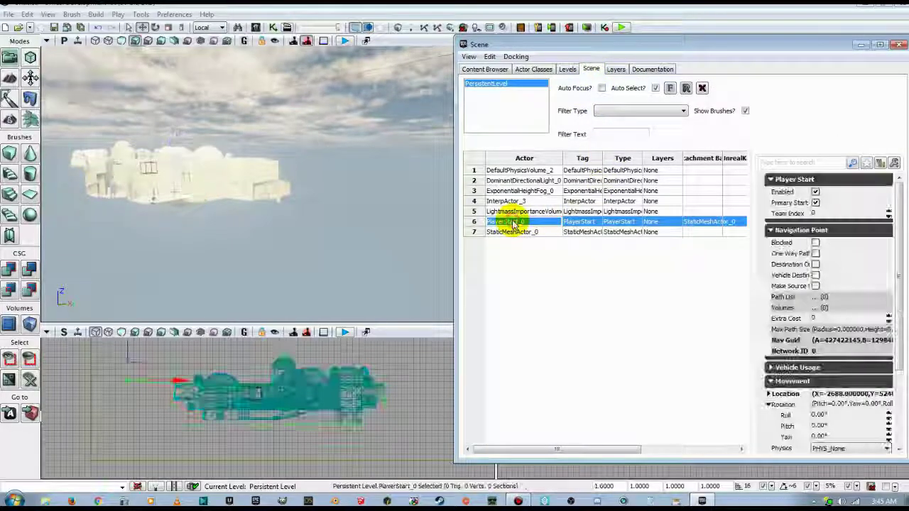
click(9, 414)
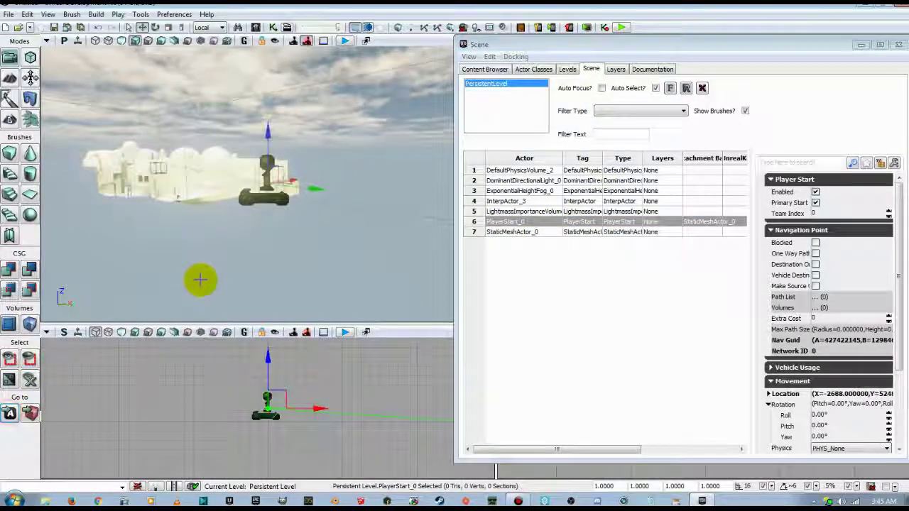
right_drag(260, 270, 402, 271)
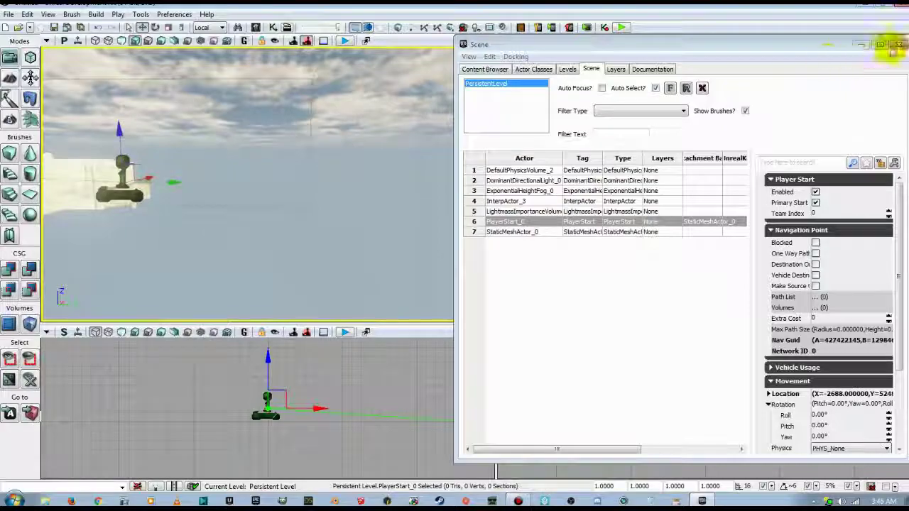
Step: Leave the Scene actor list and move the PlayerStart horizontally from outside the map into the walled area at the mesh's outer corner
click(898, 44)
scroll(622, 265, down, 12)
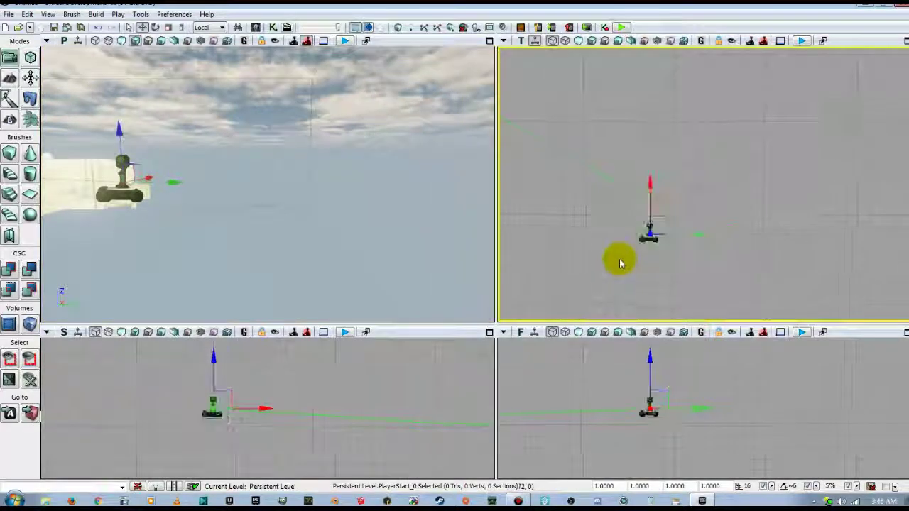
drag(614, 266, 840, 314)
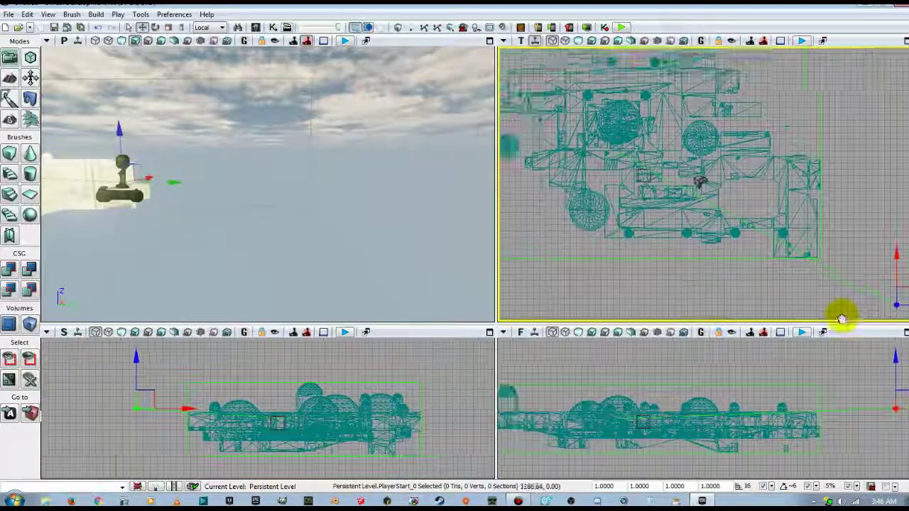
scroll(676, 238, down, 3)
drag(701, 277, 641, 270)
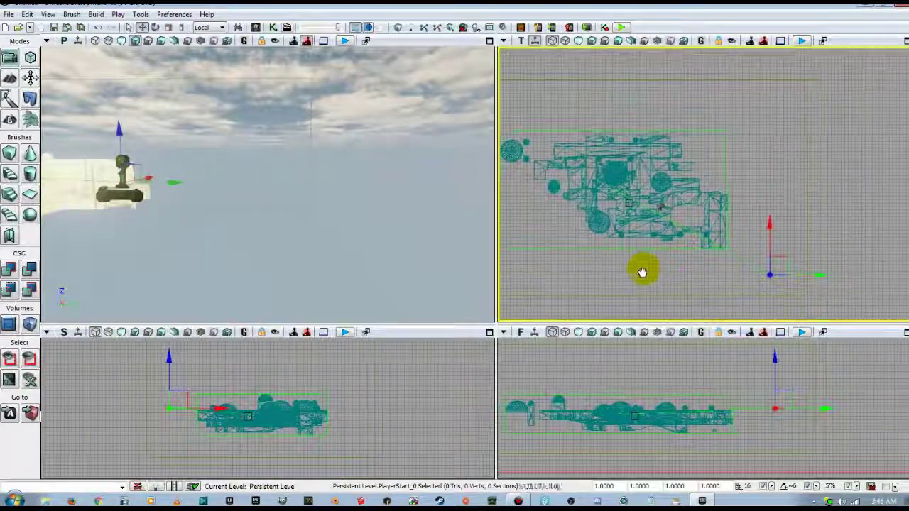
drag(813, 272, 766, 273)
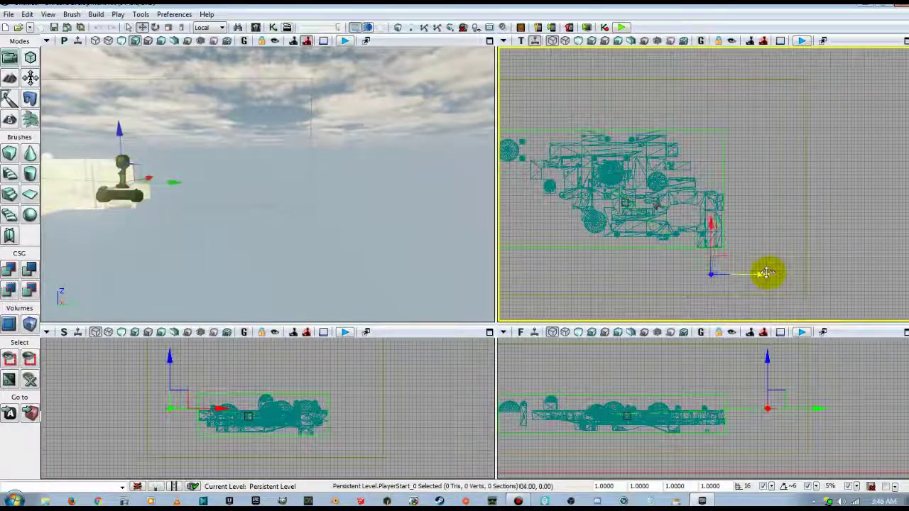
drag(710, 223, 708, 187)
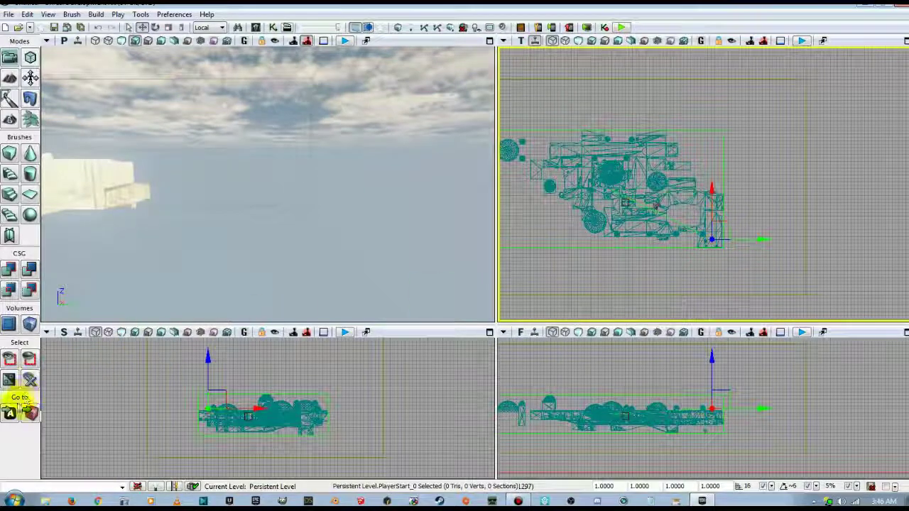
Step: Focus the viewports on the PlayerStart and lower it to just above the courtyard floor in front of the large gate
click(9, 412)
drag(234, 284, 455, 277)
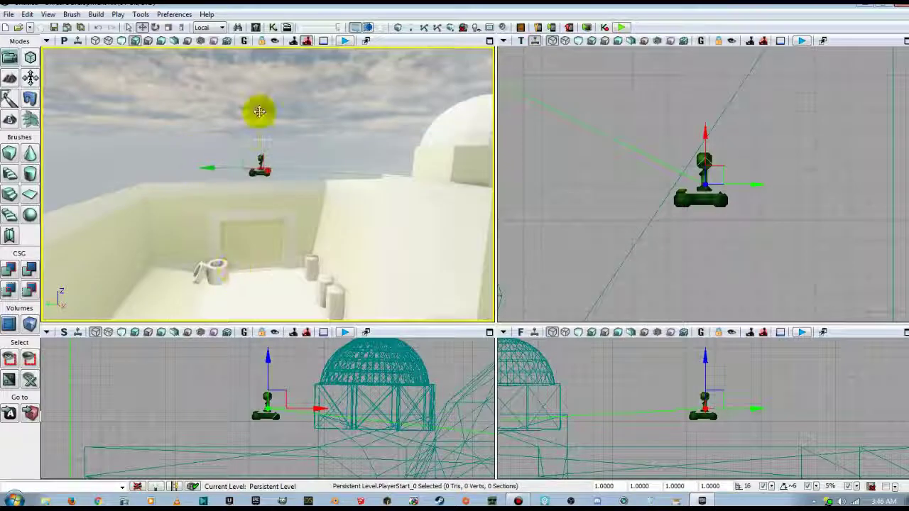
drag(258, 110, 245, 191)
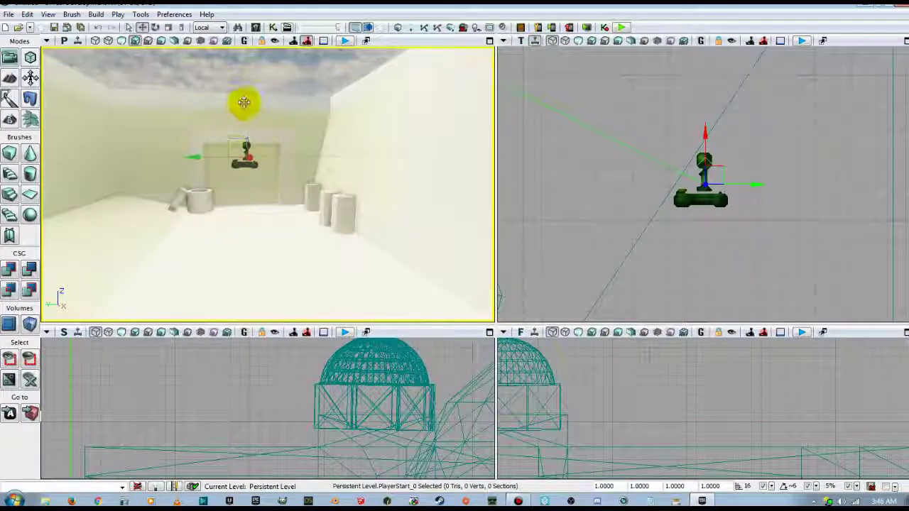
drag(243, 100, 247, 147)
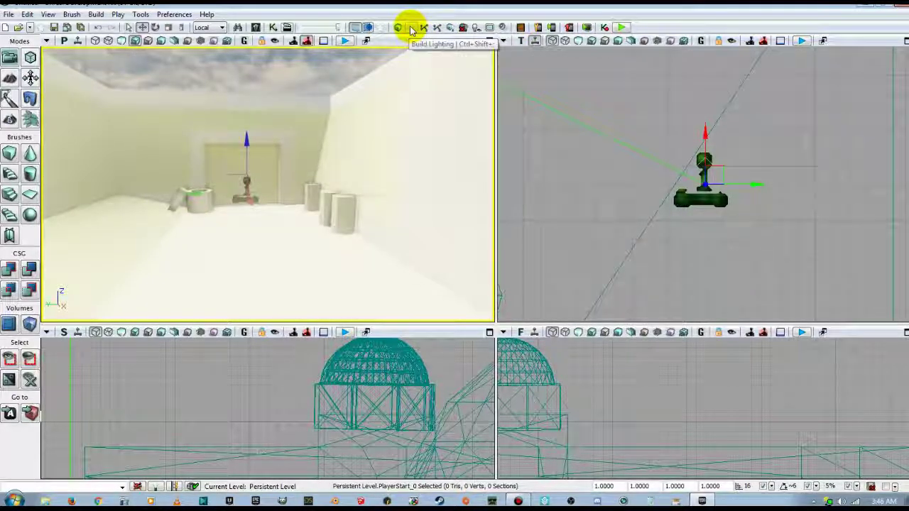
Step: Rebuild the level's lighting and dismiss the Swarm Agent, Lighting Results and Map Check windows
click(450, 28)
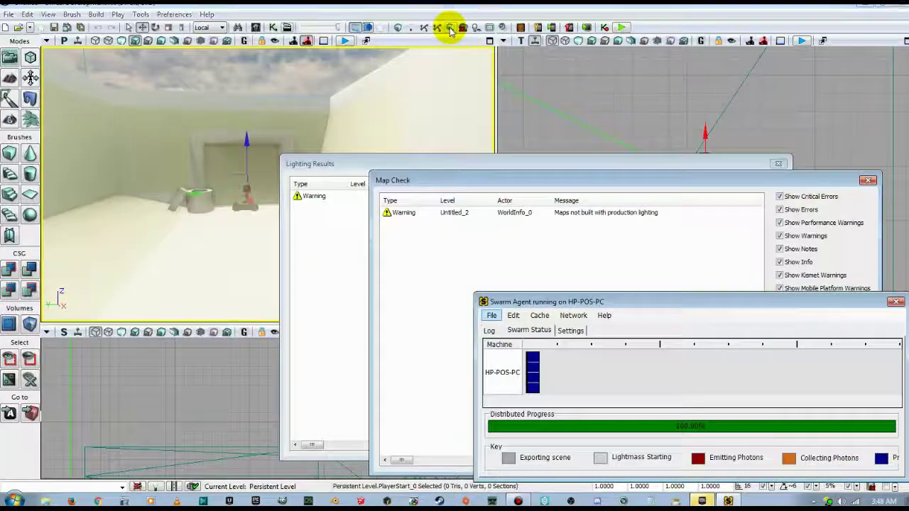
click(896, 301)
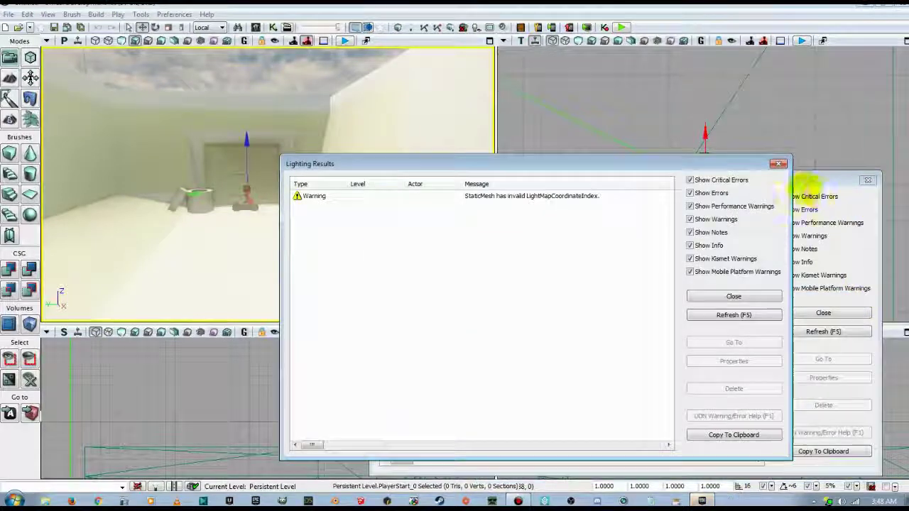
click(779, 165)
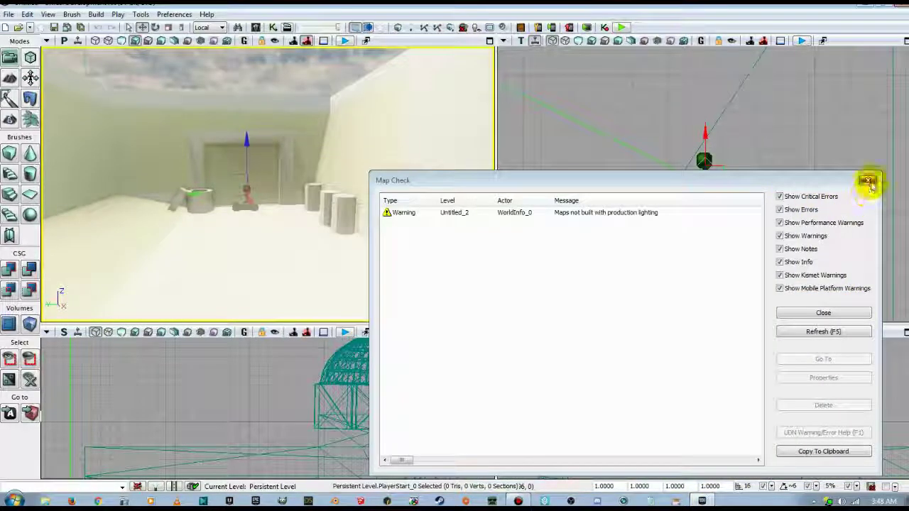
click(867, 180)
Step: Playtest the rescaled level in an editor preview, walking from the courtyard through the streets, ramps and dark tunnels to check scale and collision
drag(316, 273, 281, 299)
drag(380, 288, 385, 267)
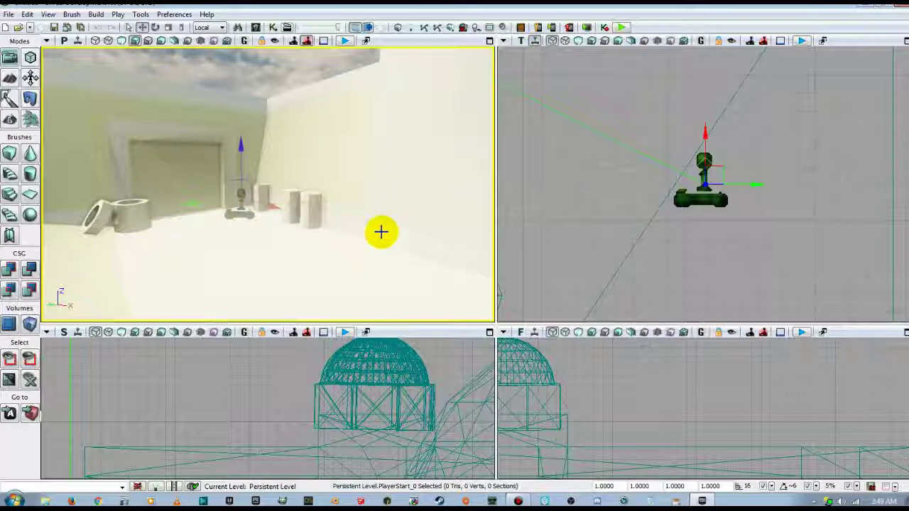
click(620, 28)
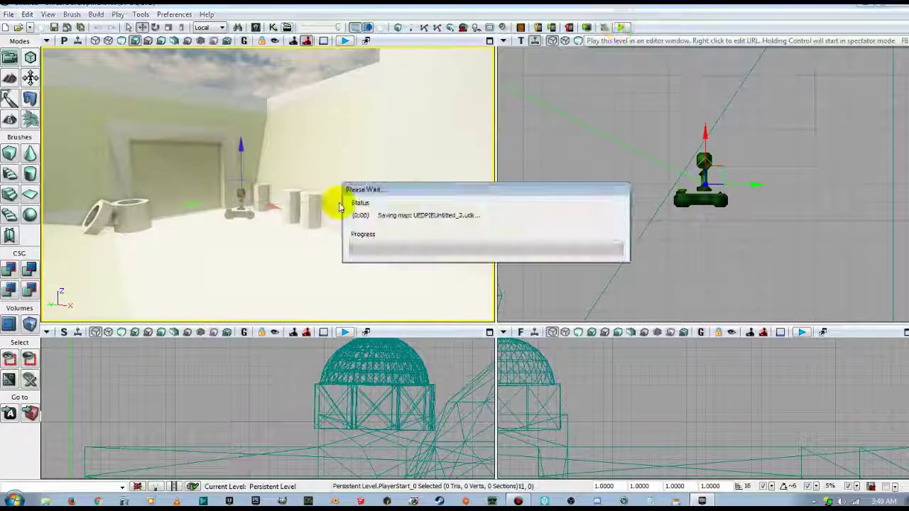
key(w)
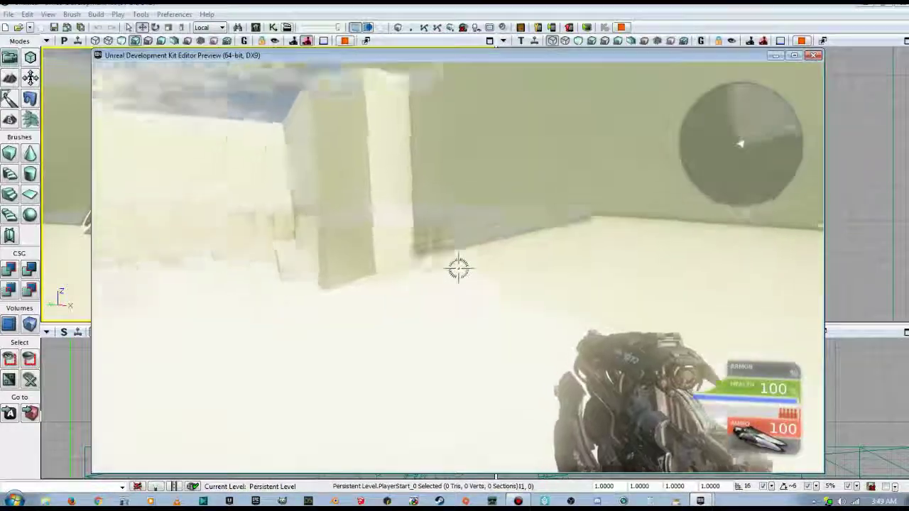
key(w)
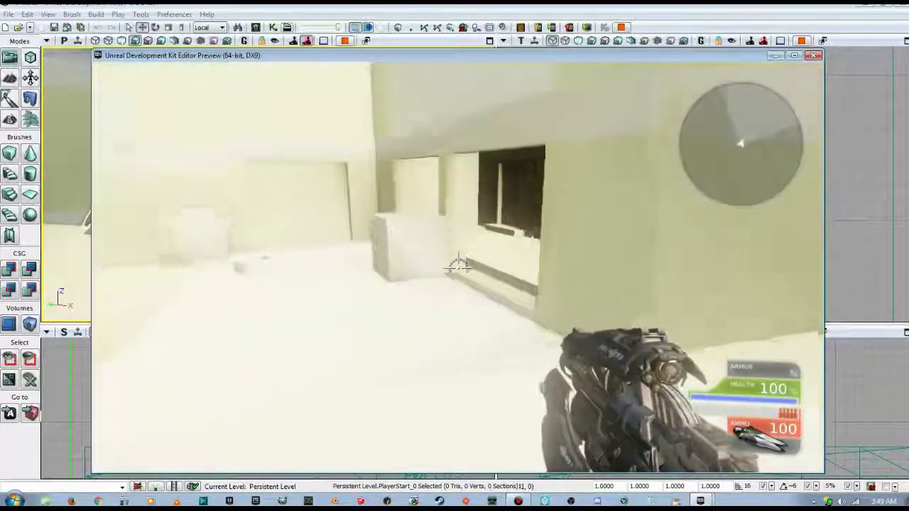
key(w)
key(space)
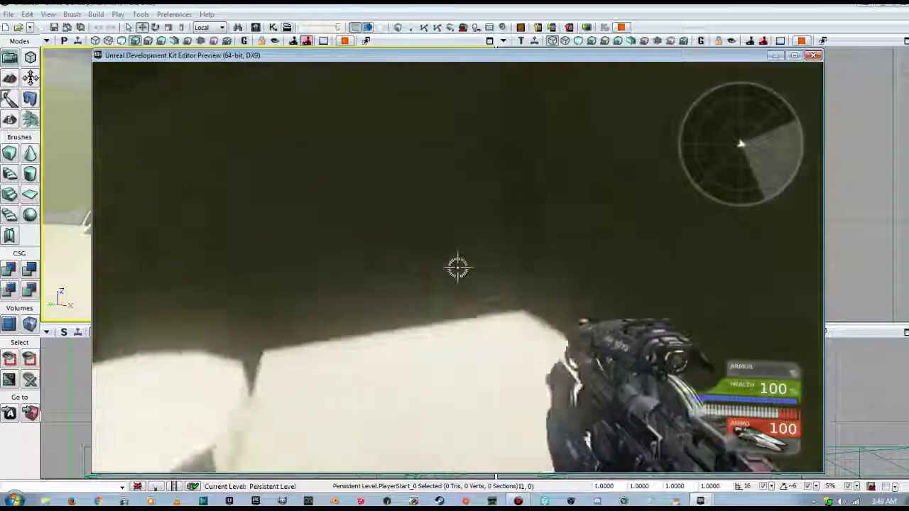
key(w)
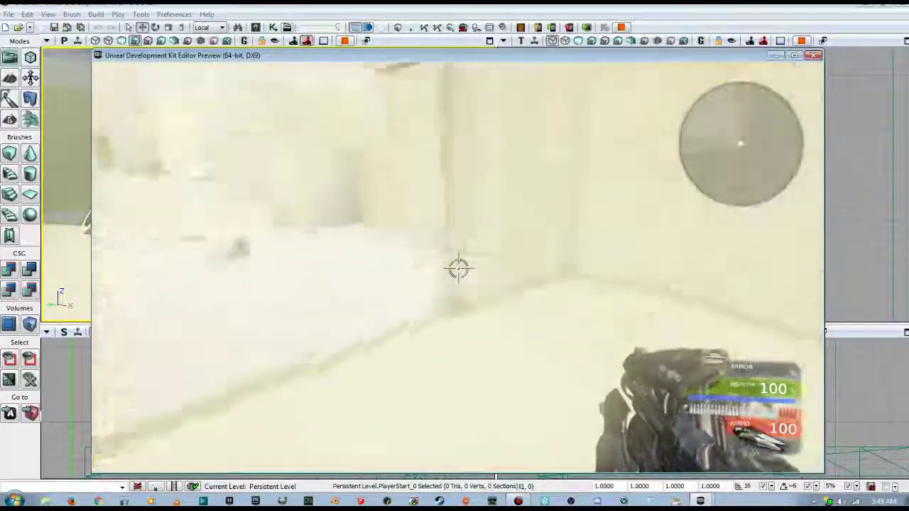
key(w)
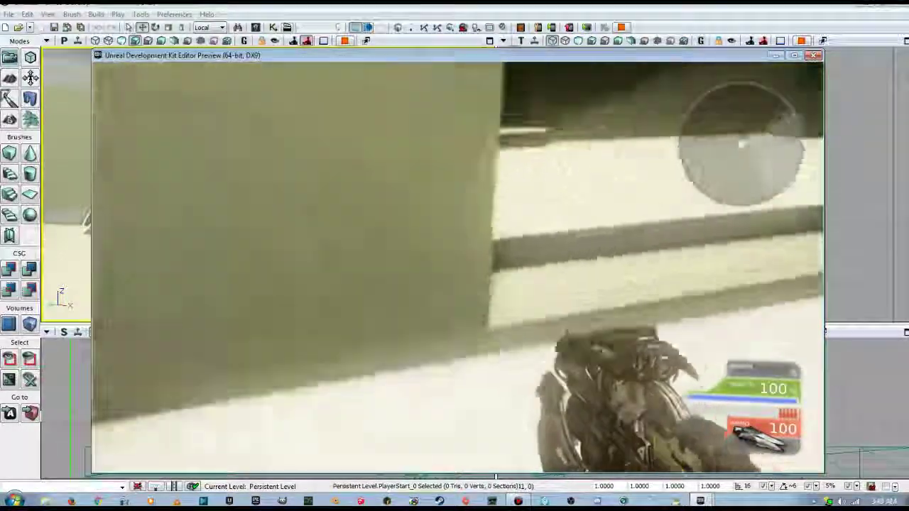
key(w)
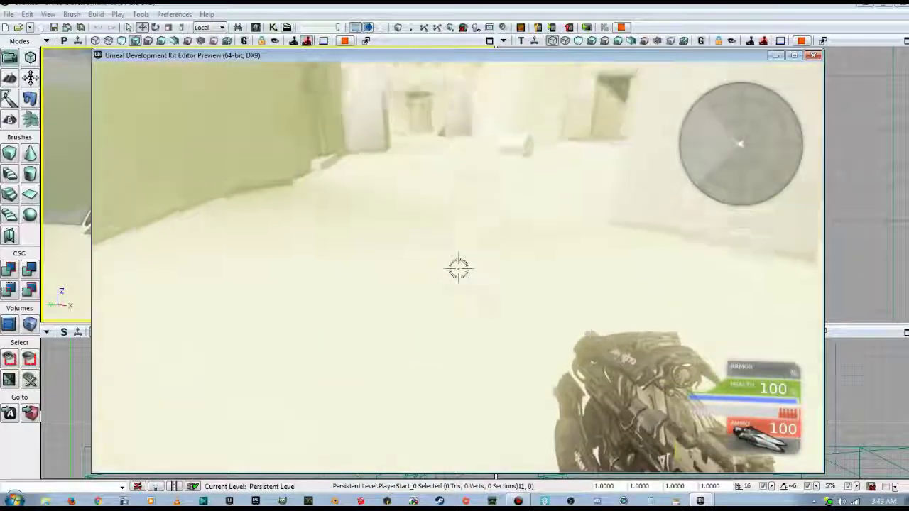
key(w)
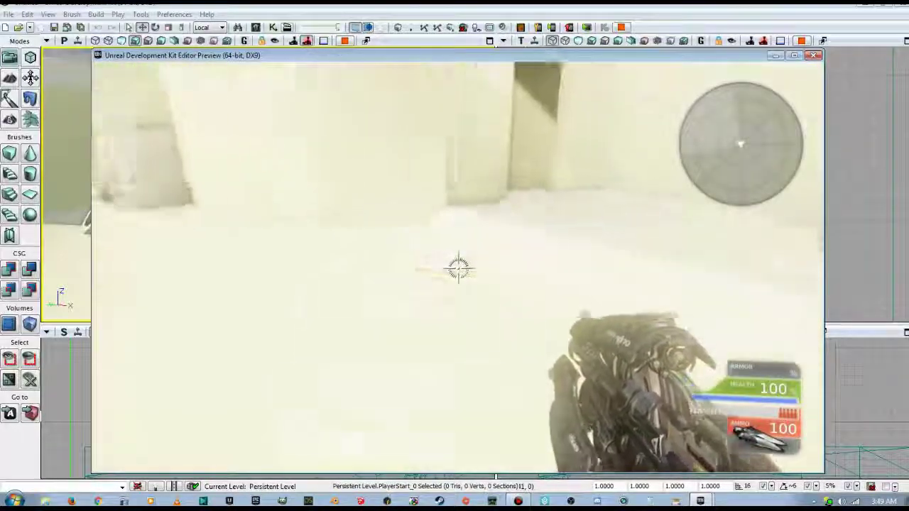
key(w)
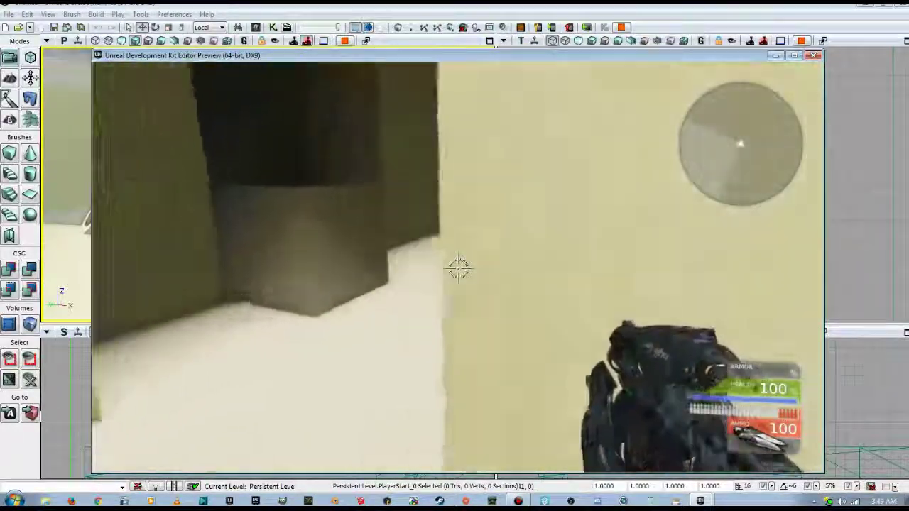
key(w)
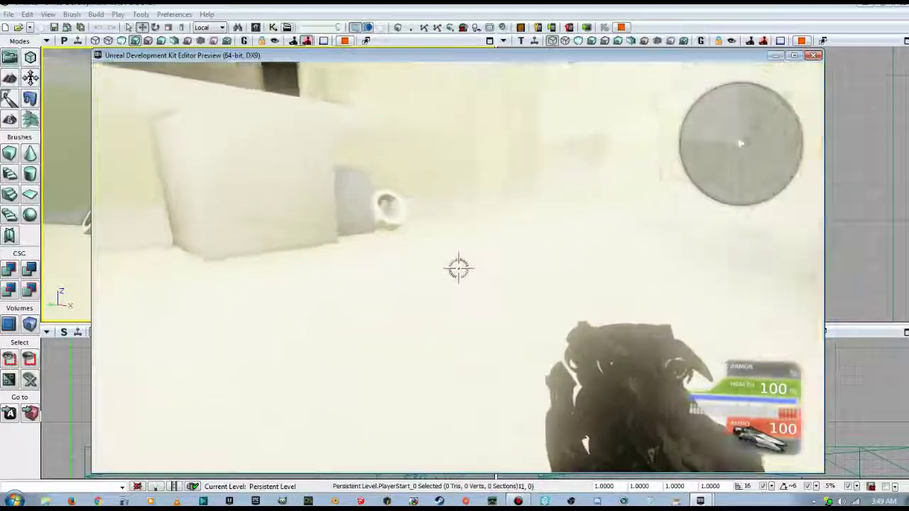
key(w)
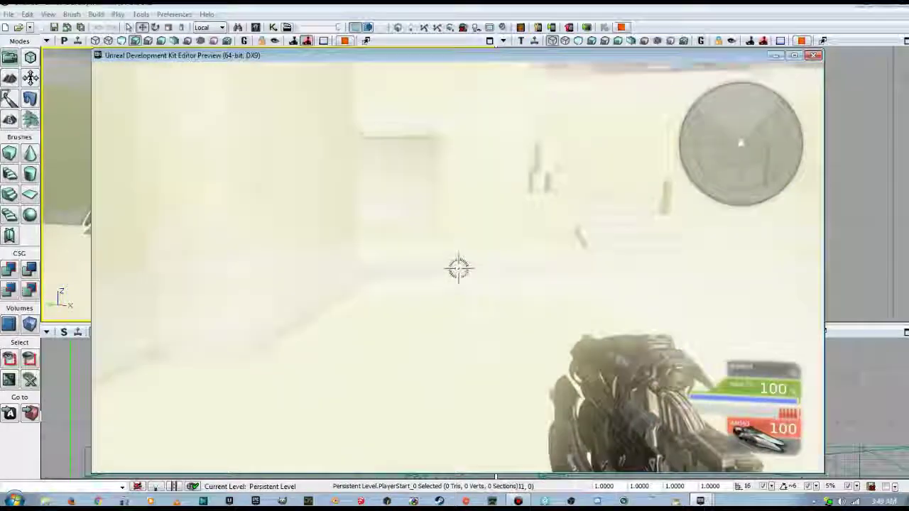
key(w)
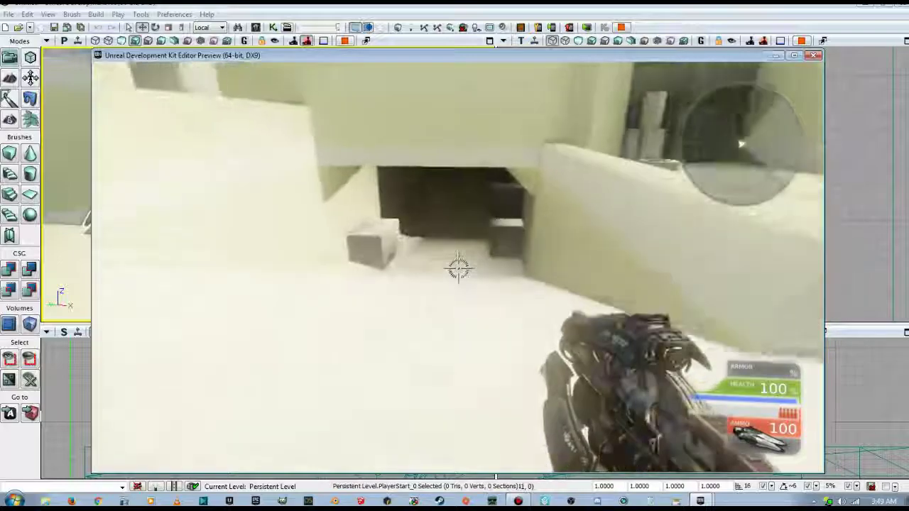
key(w)
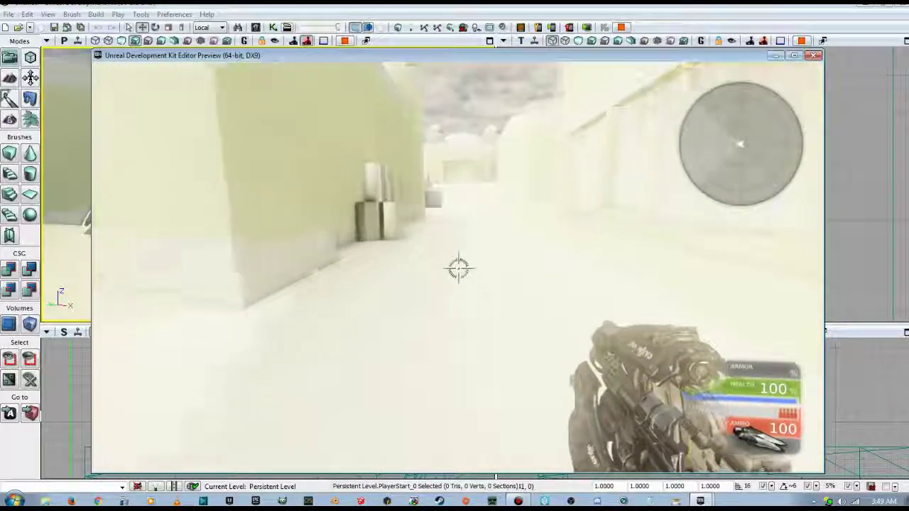
key(w)
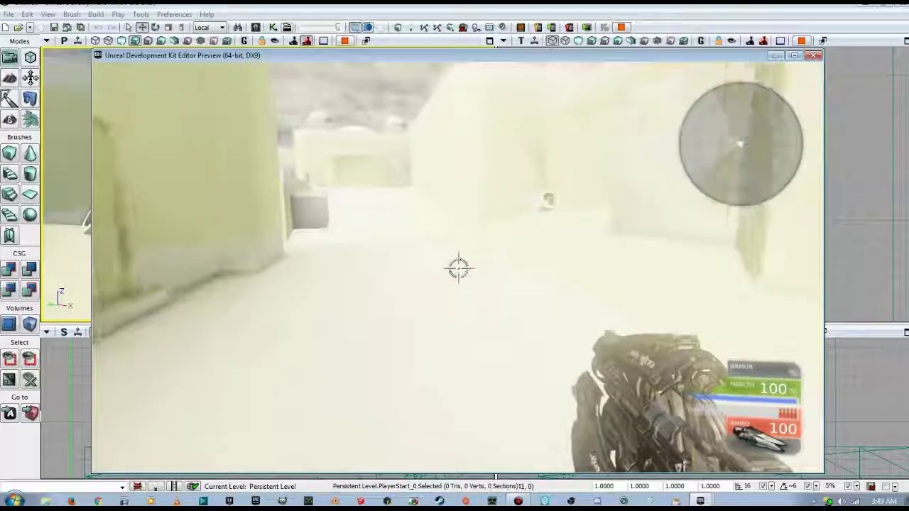
key(w)
key(w)
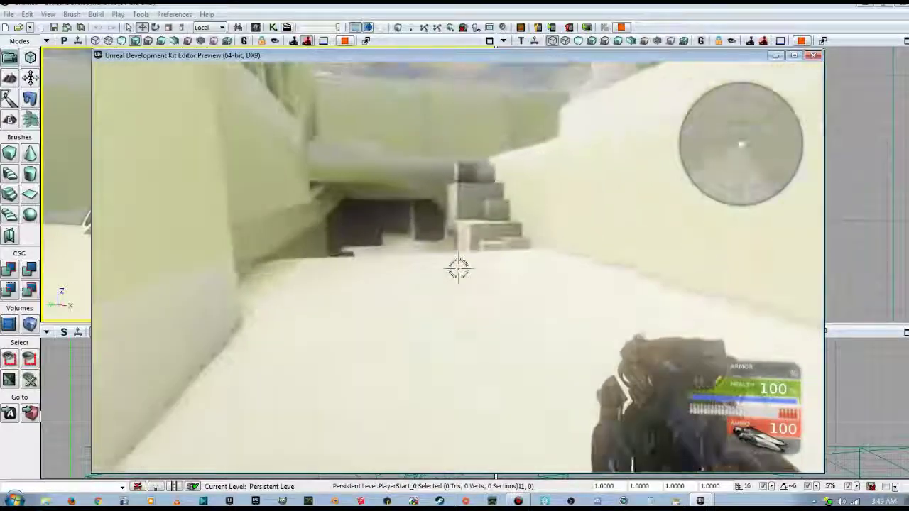
key(w)
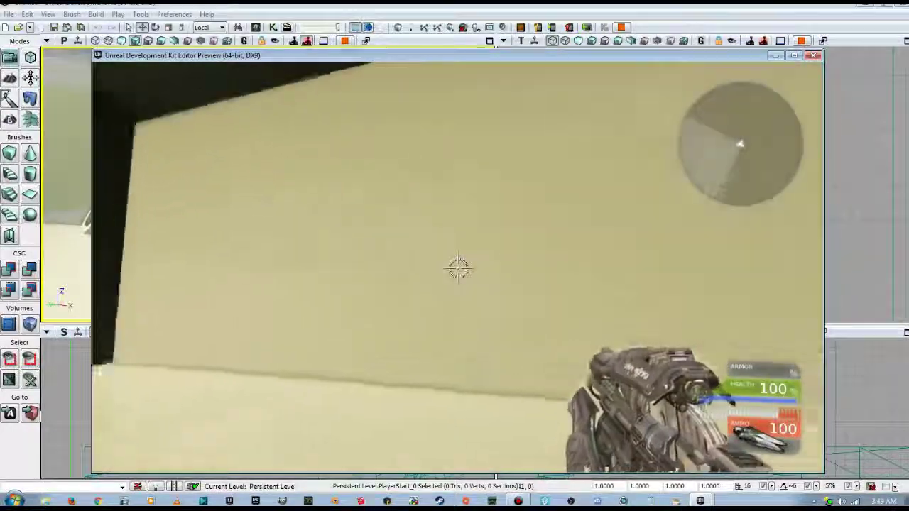
key(w)
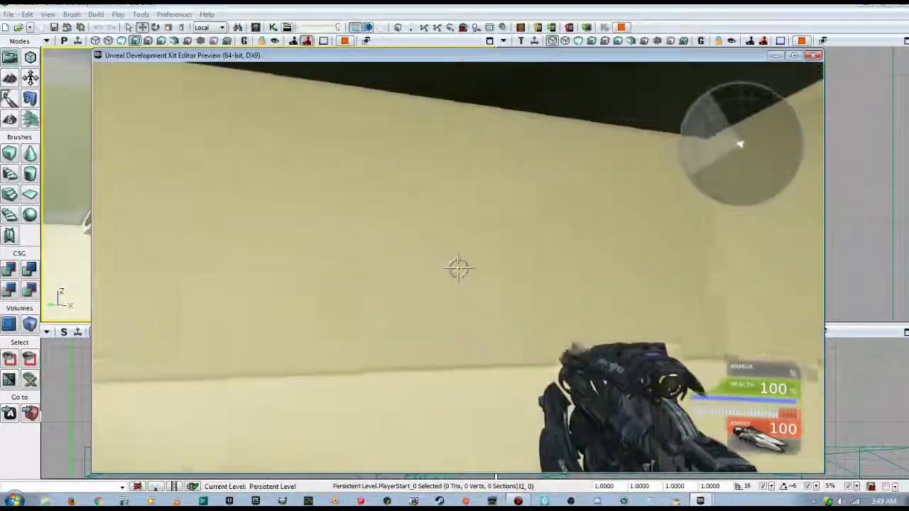
key(w)
key(w)
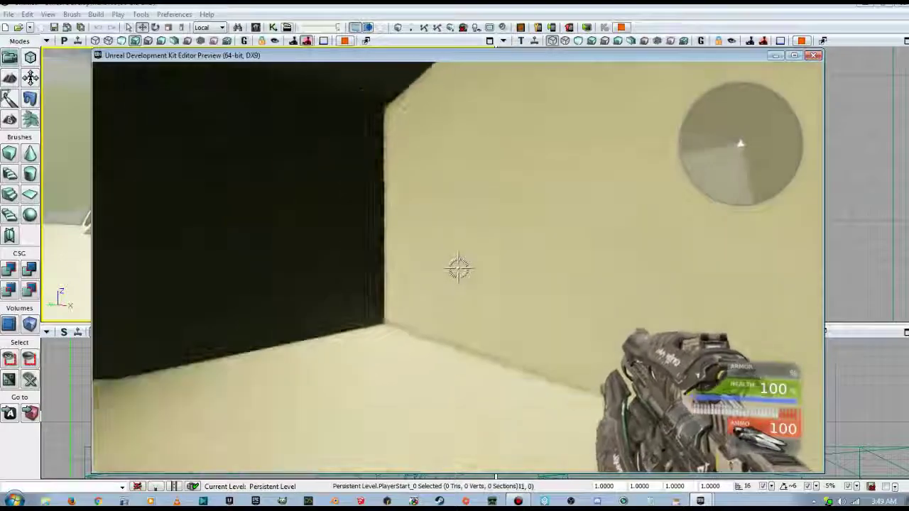
key(w)
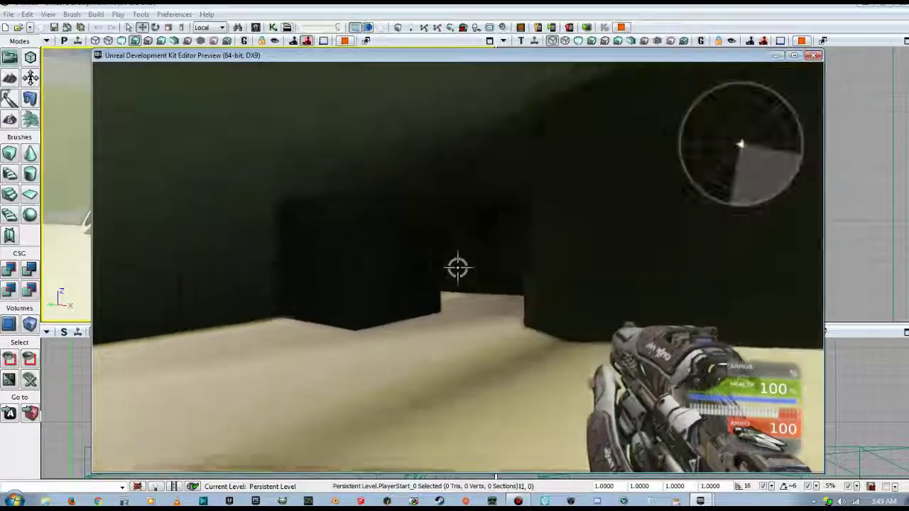
key(w)
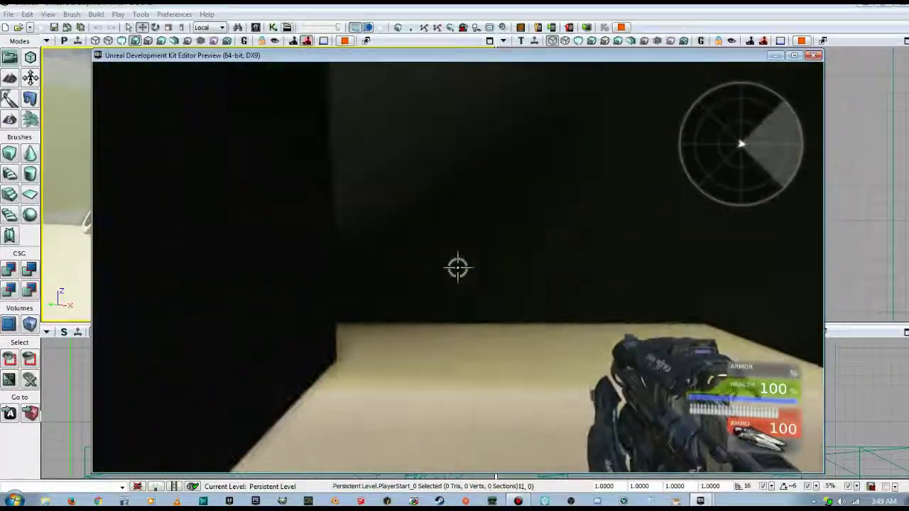
key(w)
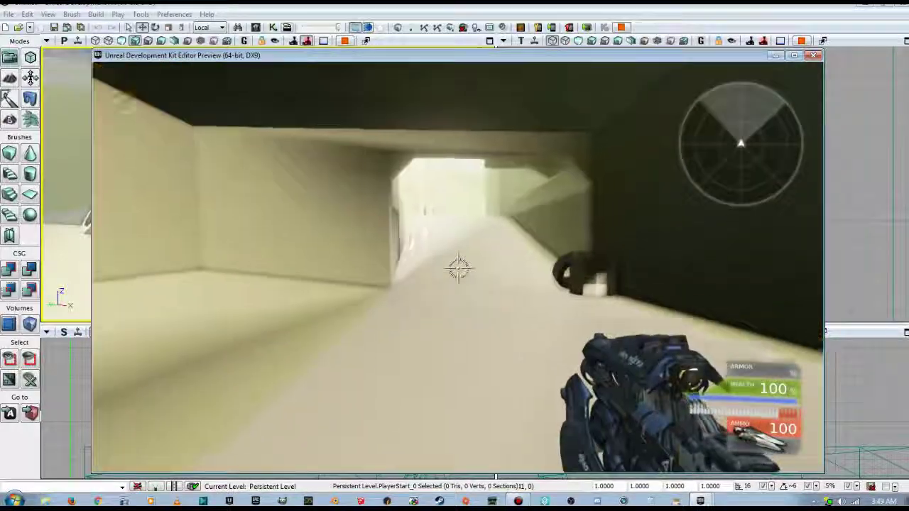
key(w)
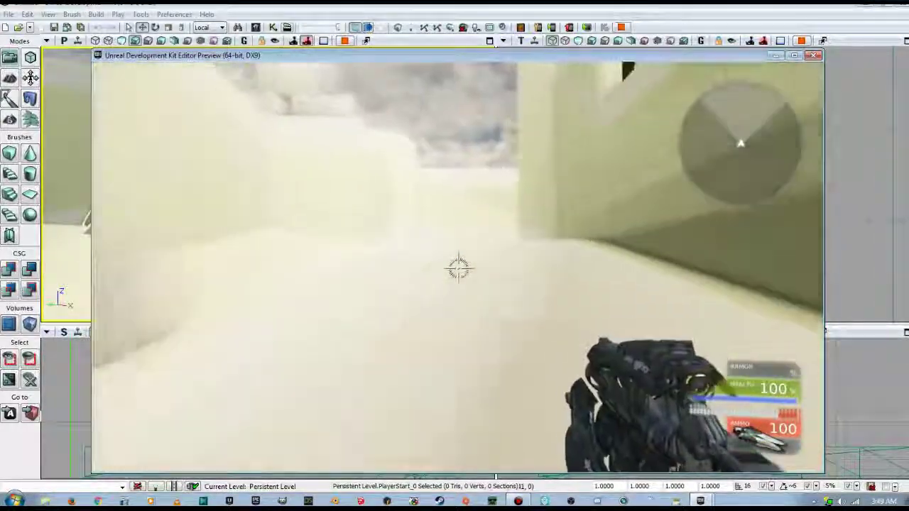
key(w)
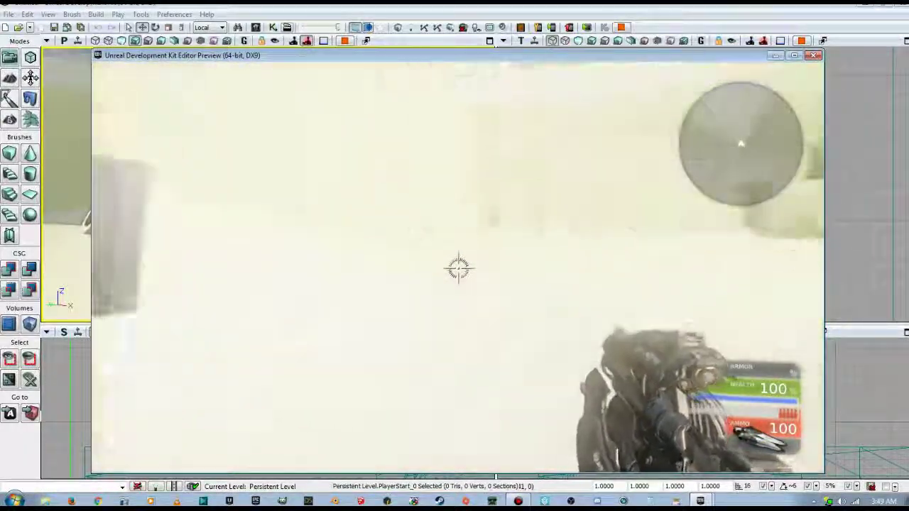
Step: Walk past the crates and through the walled passage to the open area facing the domed building, and end the playtest
key(w)
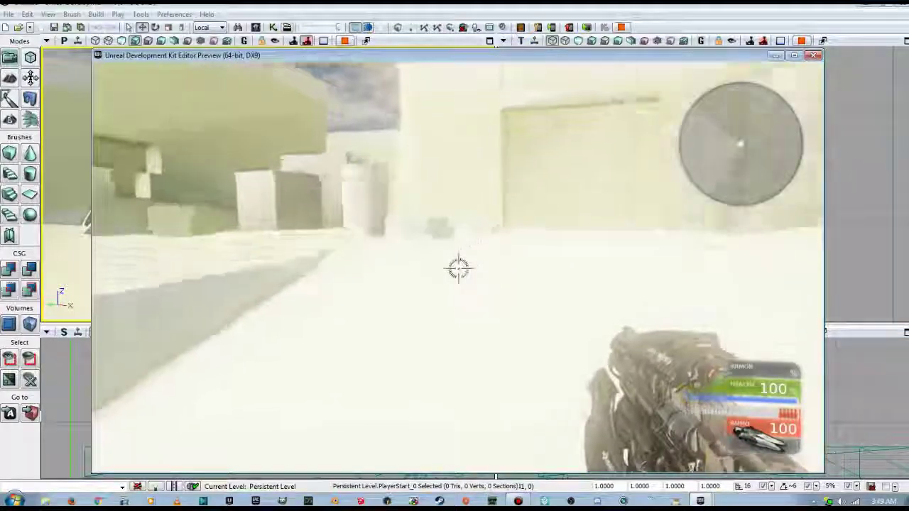
key(w)
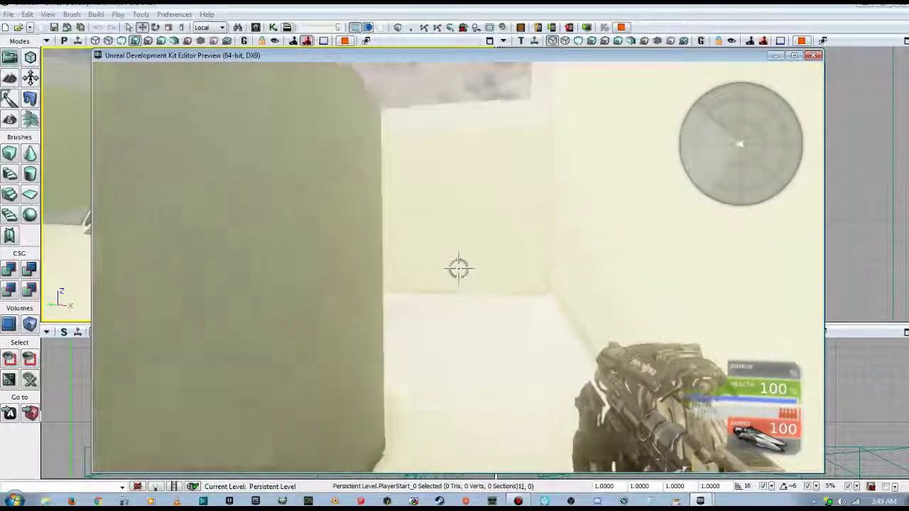
key(w)
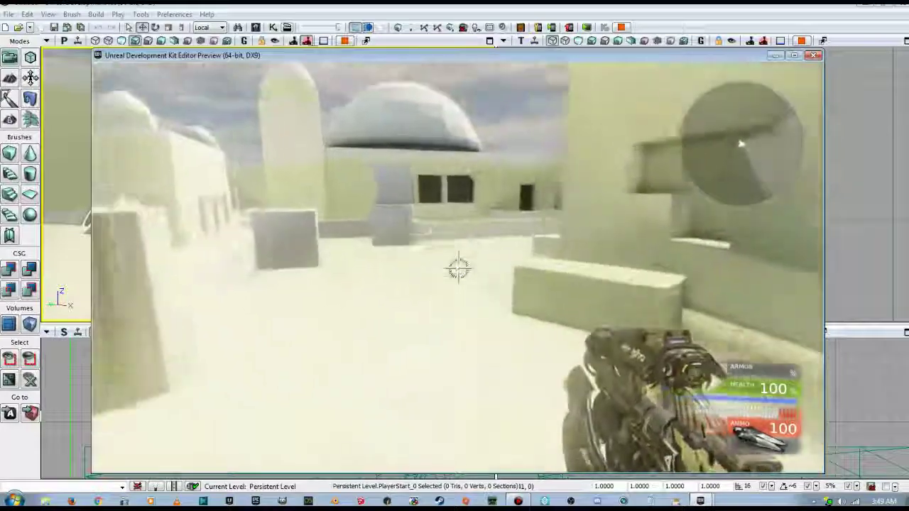
key(Escape)
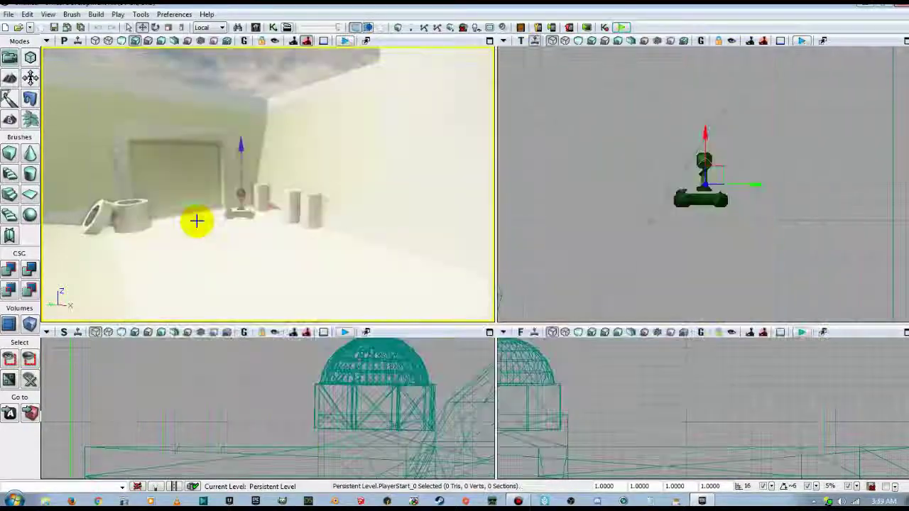
Step: Deselect the PlayerStart and examine the layout of the entire map from above
click(590, 235)
scroll(592, 235, down, 6)
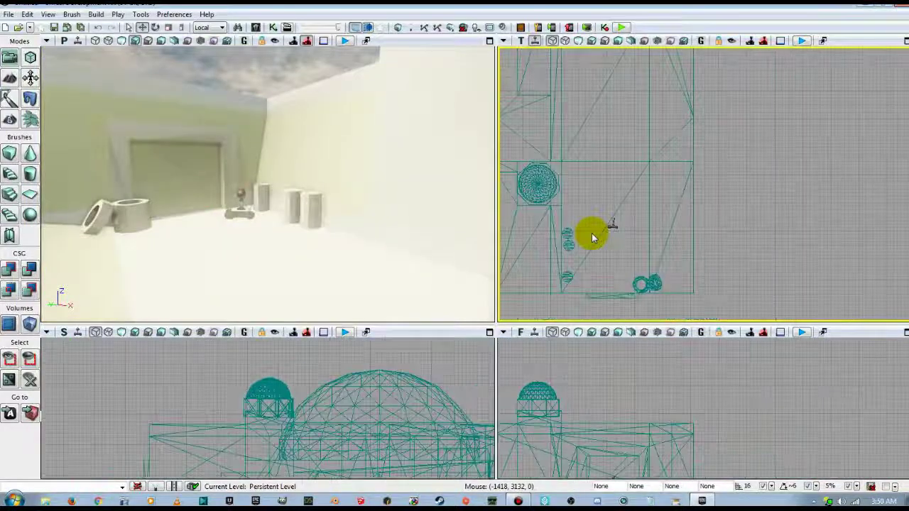
drag(667, 211, 854, 242)
scroll(859, 234, down, 3)
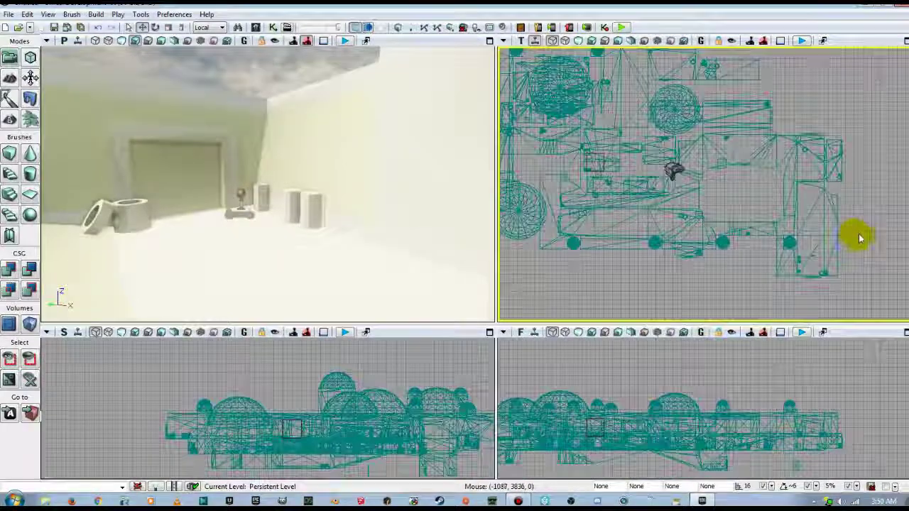
drag(765, 204, 811, 227)
scroll(797, 240, down, 2)
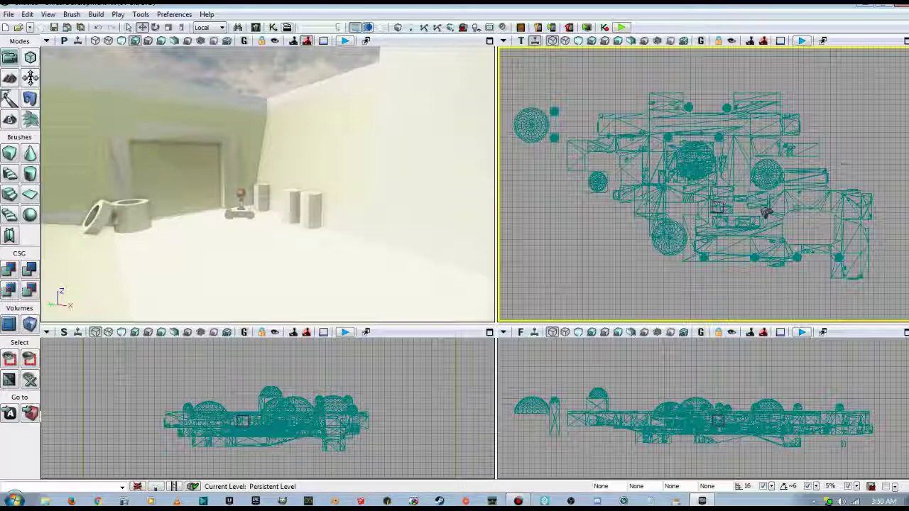
Step: Save the level as the map file InDust_1 in the Maps/BaddHippie folder
click(10, 13)
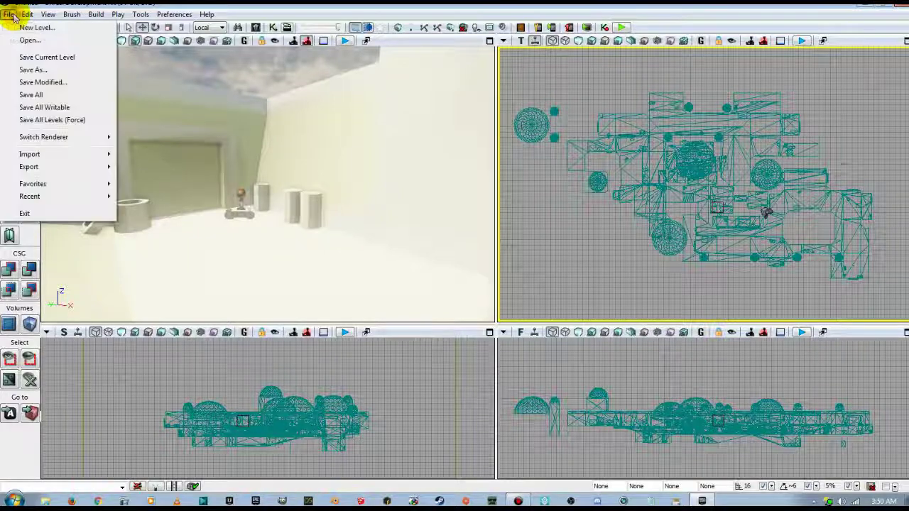
click(28, 55)
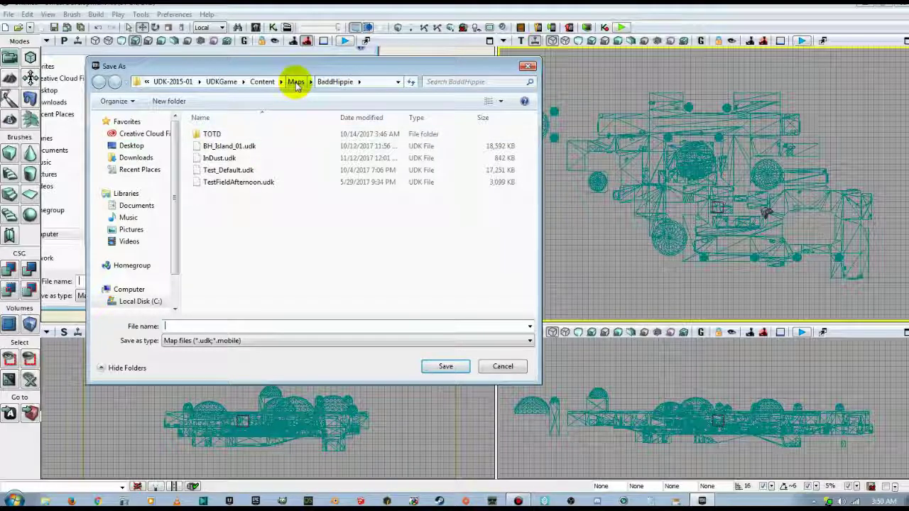
text(InDust)
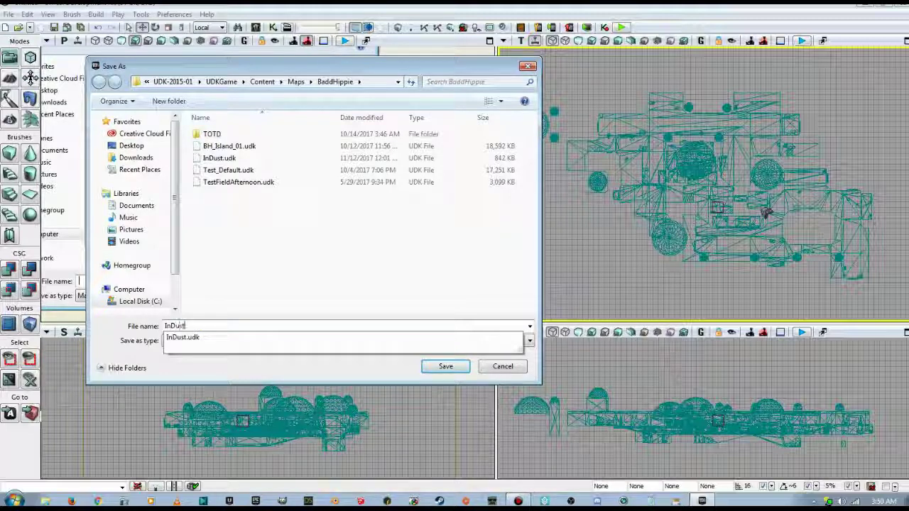
text(_1)
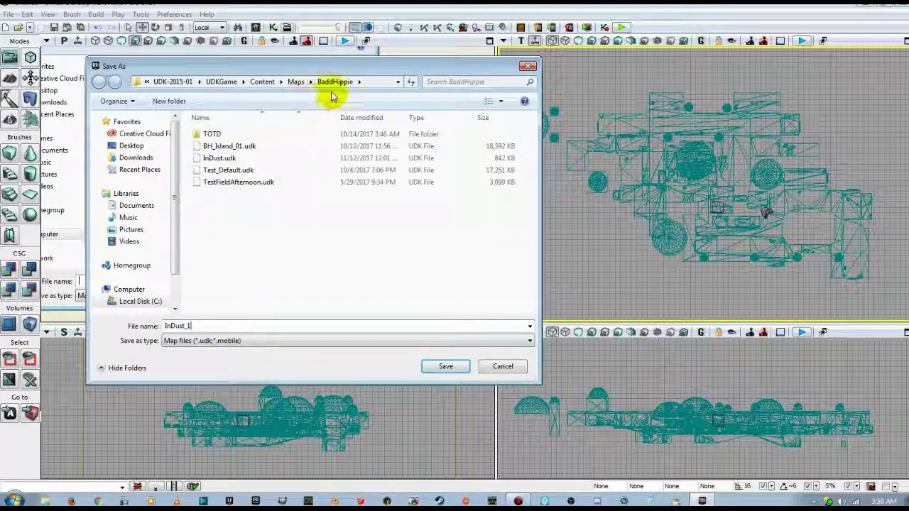
click(443, 366)
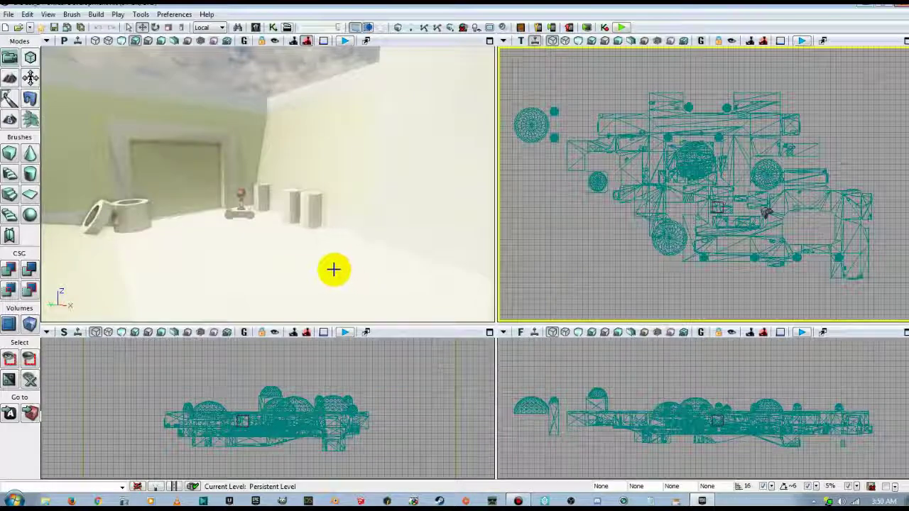
mouse_move(333, 269)
mouse_down()
mouse_move(277, 269)
mouse_move(319, 242)
mouse_move(405, 220)
mouse_move(355, 242)
mouse_move(322, 270)
mouse_up()
click(555, 267)
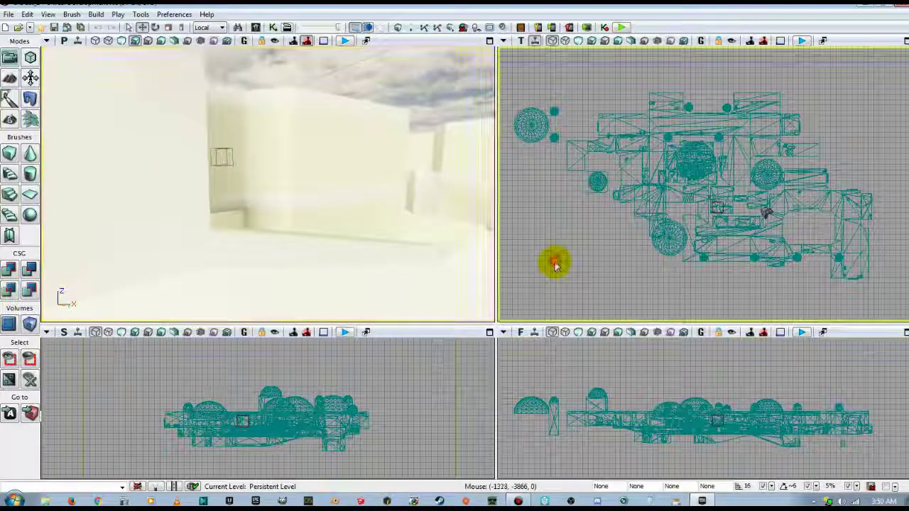